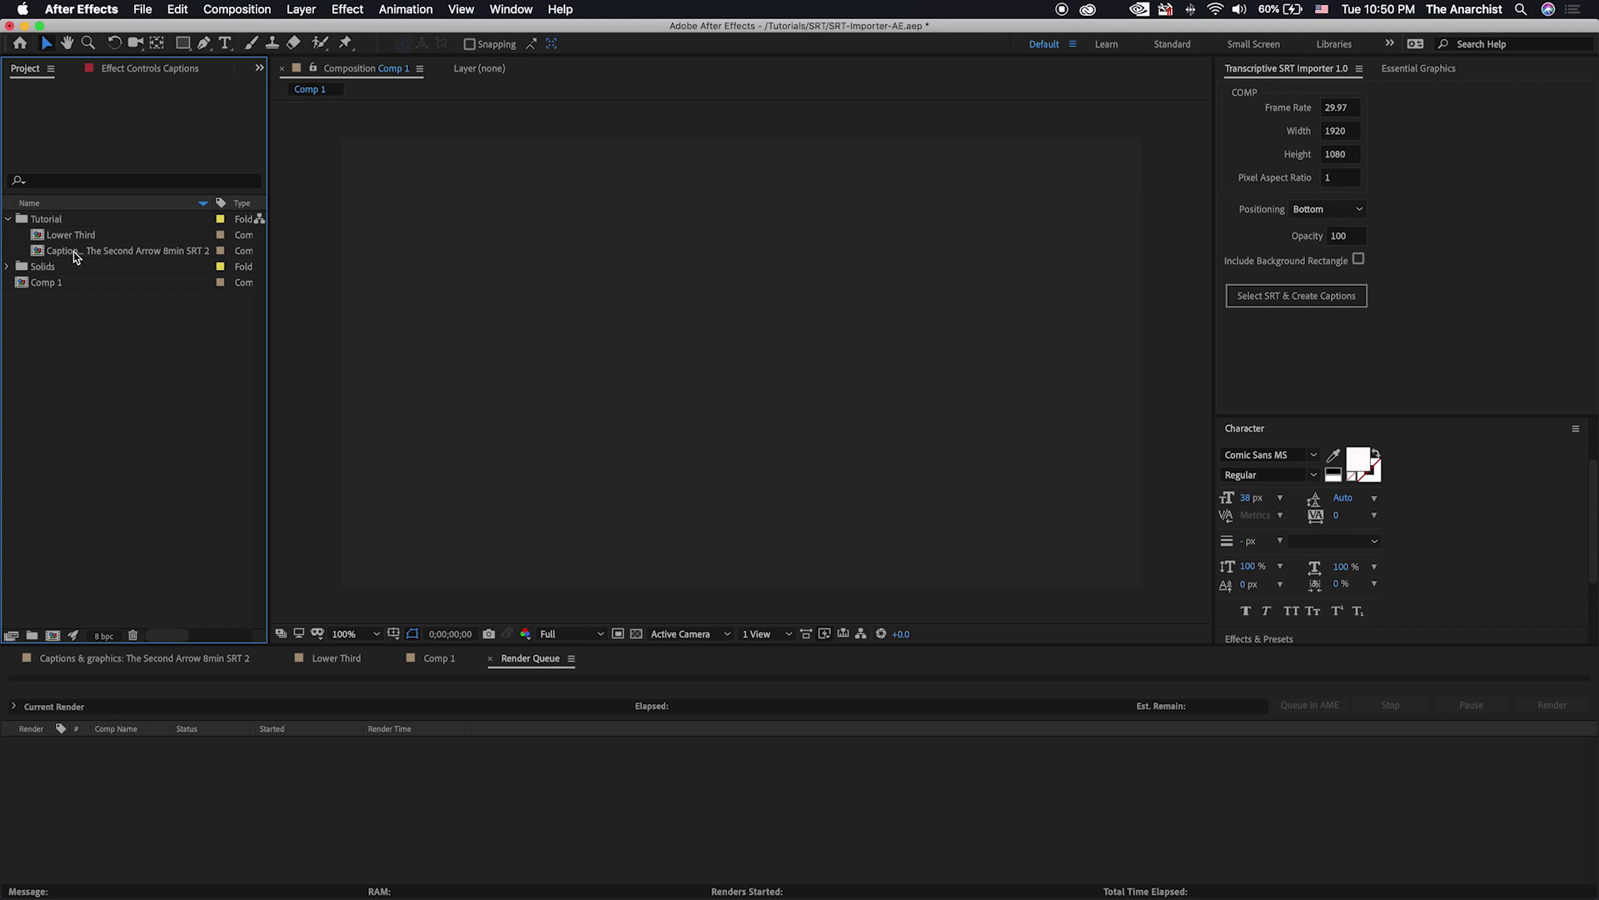
# - Open the Captions & graphics composition in After Effects, then bring Premiere Pro forward
pyautogui.doubleClick(35, 252)
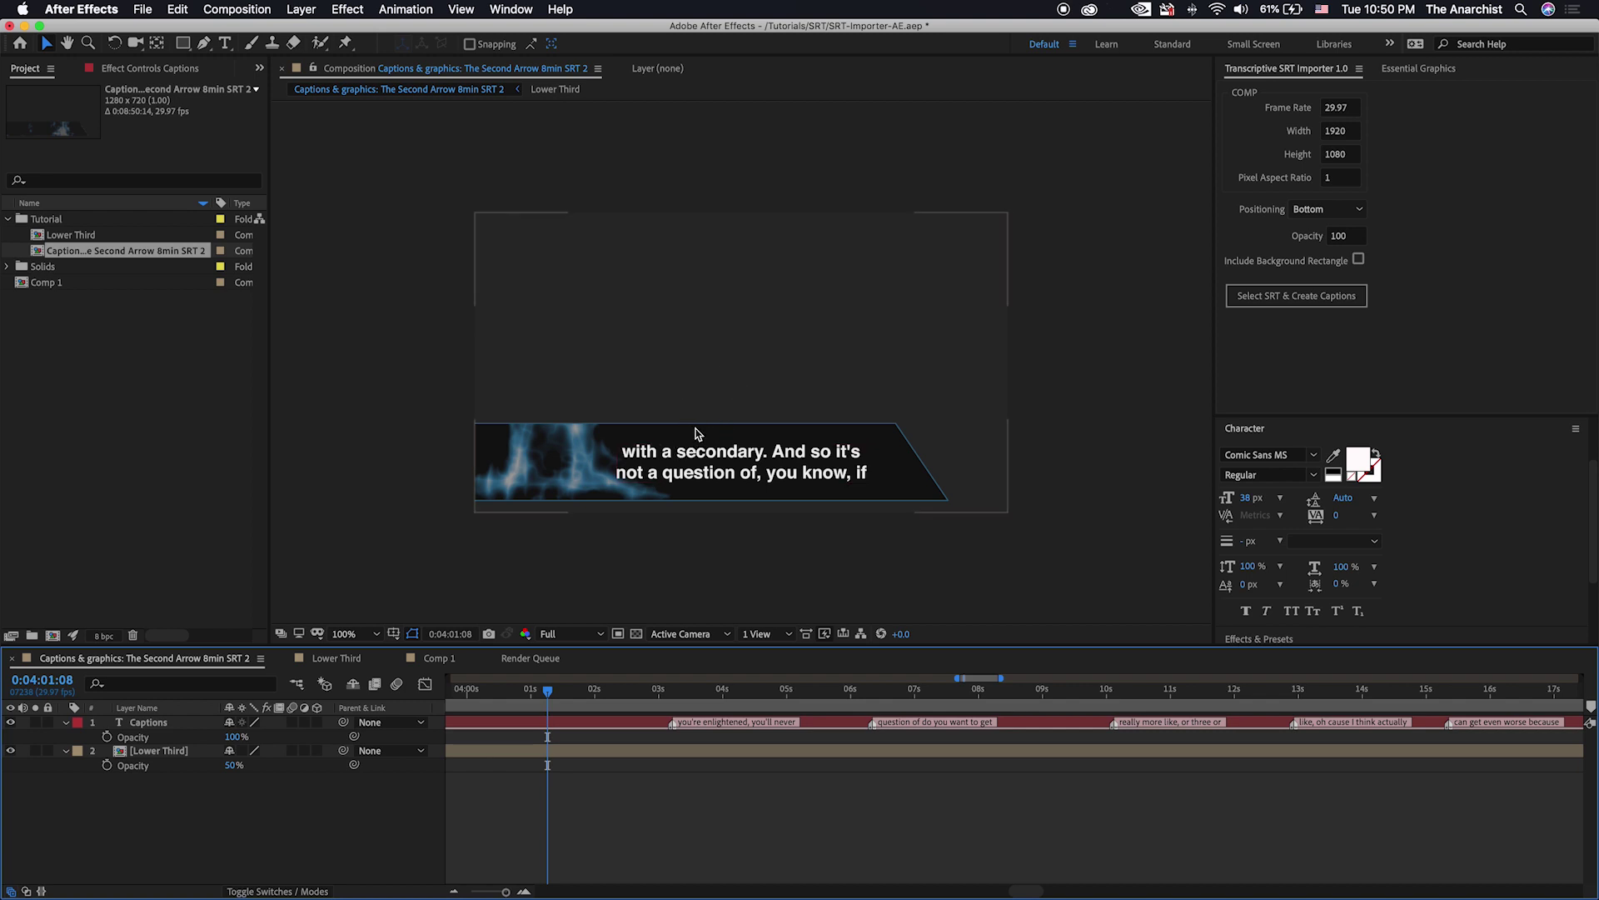
pyautogui.press('super+Tab')
pyautogui.click(589, 462)
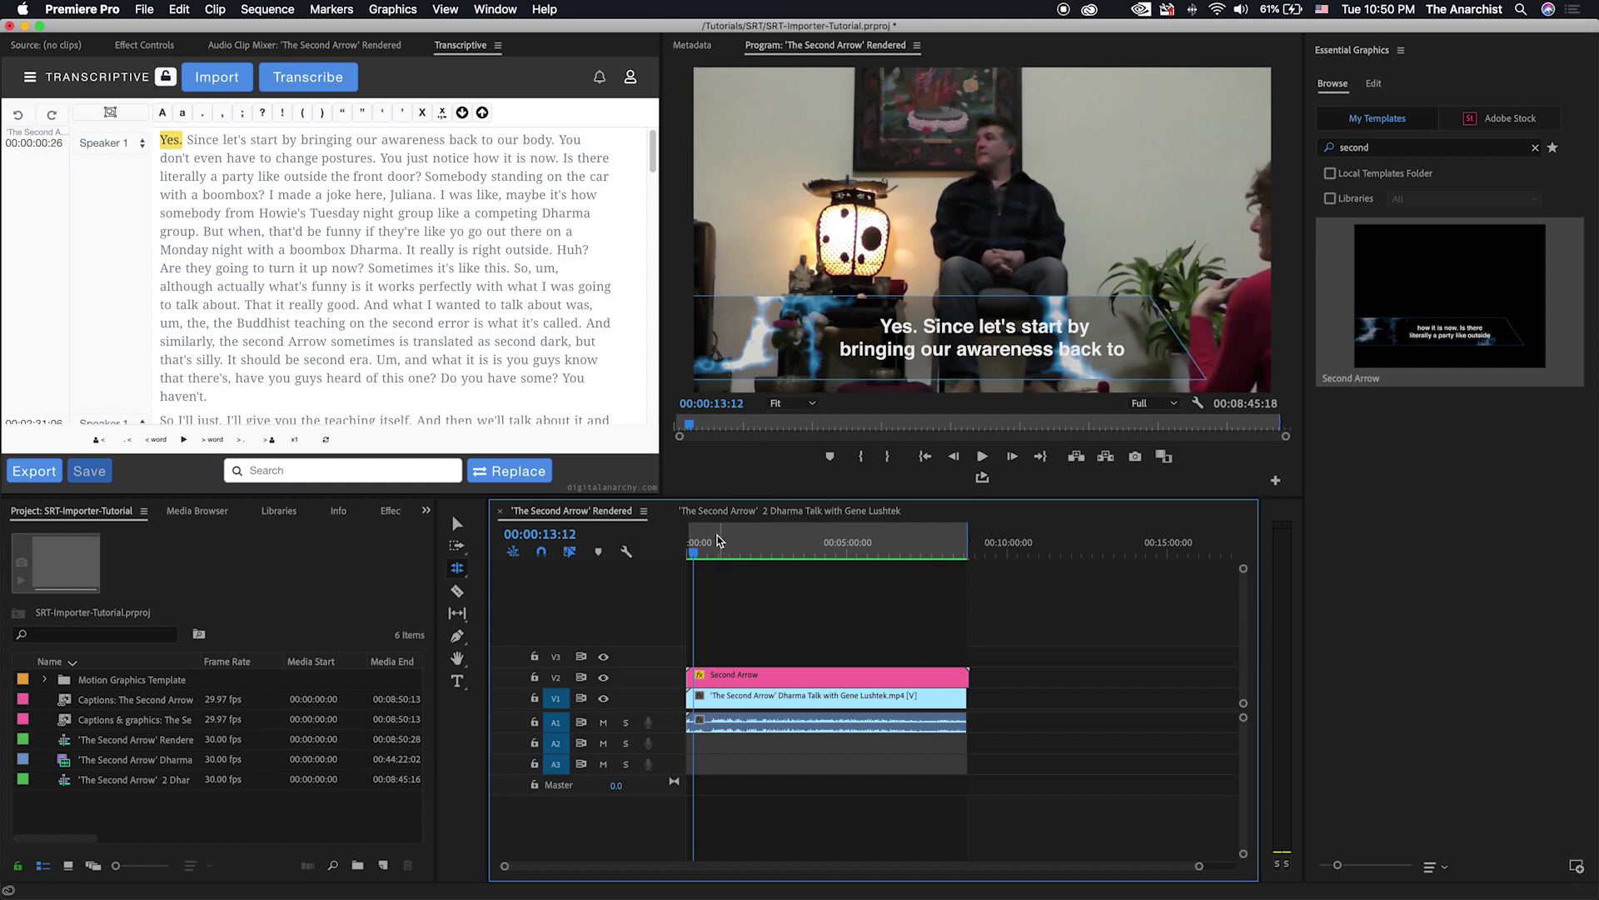
# - Scrub 'The Second Arrow' sequence to preview captions near 28 seconds, then return to After Effects
pyautogui.moveTo(708, 557)
pyautogui.mouseDown()
pyautogui.moveTo(770, 548)
pyautogui.moveTo(700, 550)
pyautogui.mouseUp()
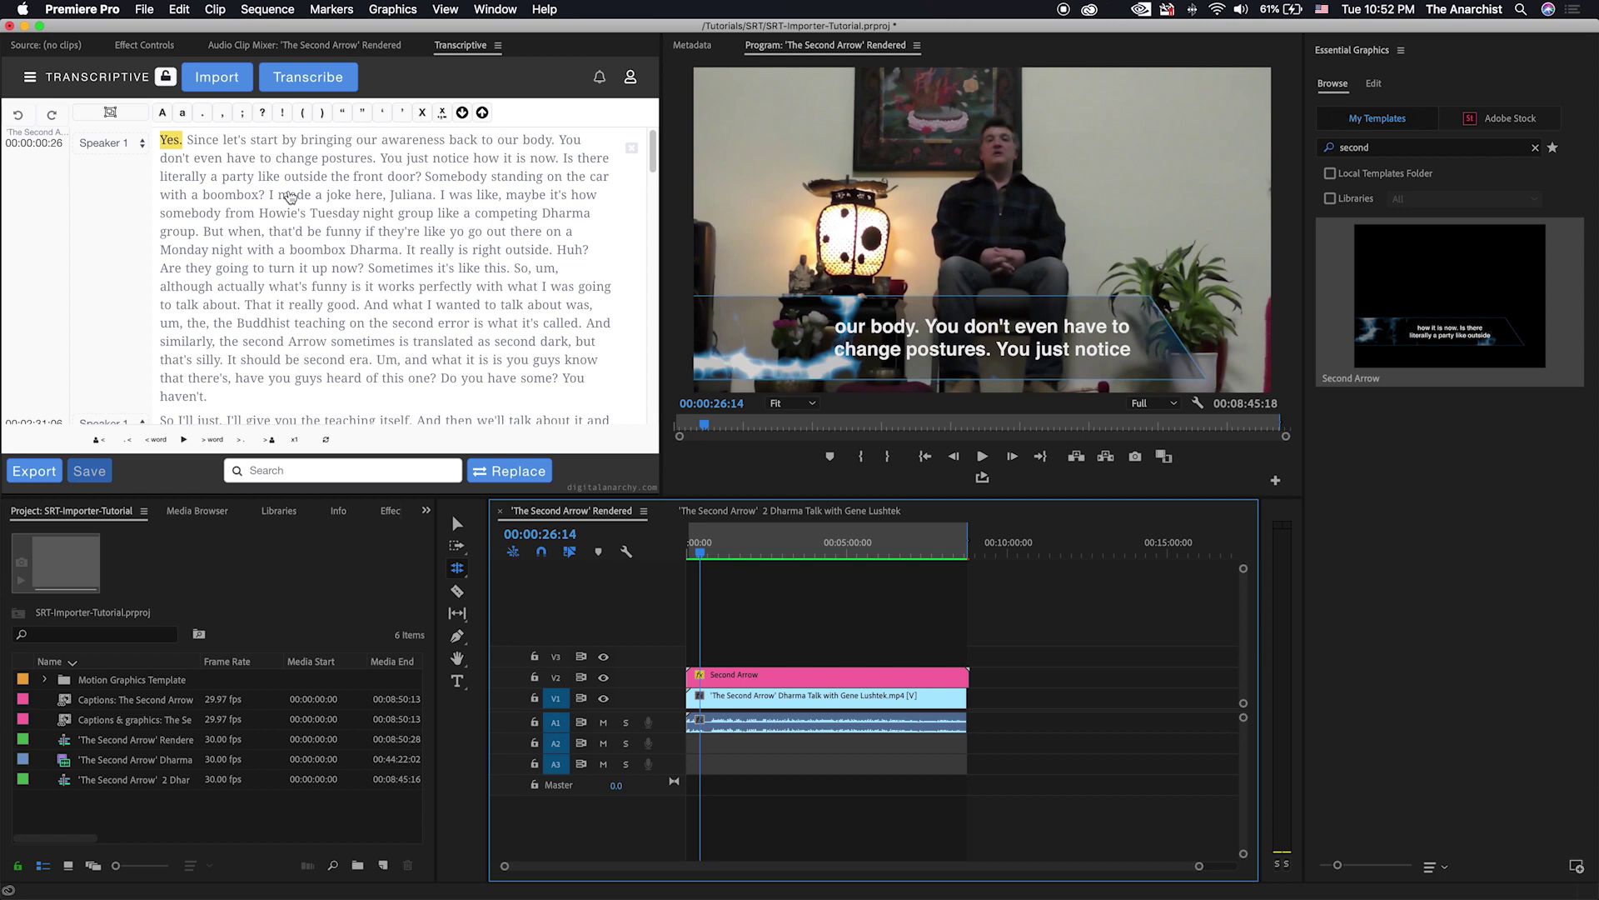
pyautogui.moveTo(689, 546); pyautogui.dragTo(701, 547)
pyautogui.press('super+Tab')
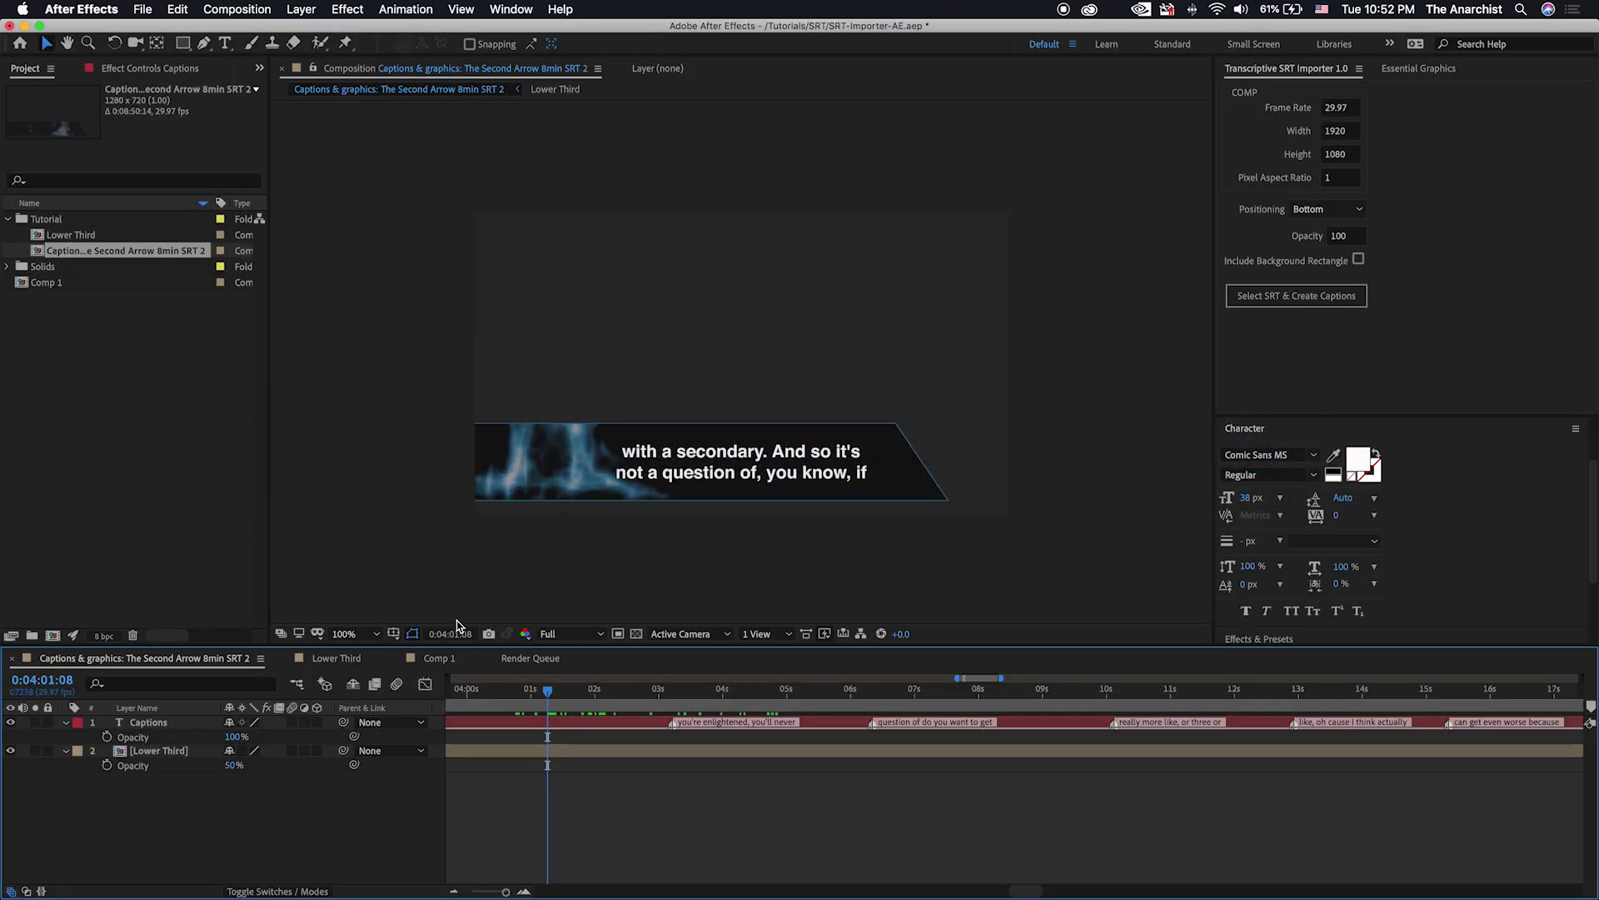
# - Switch to the empty Comp 1 and bring up the Transcriptive SRT Importer 1.0 panel
pyautogui.click(450, 660)
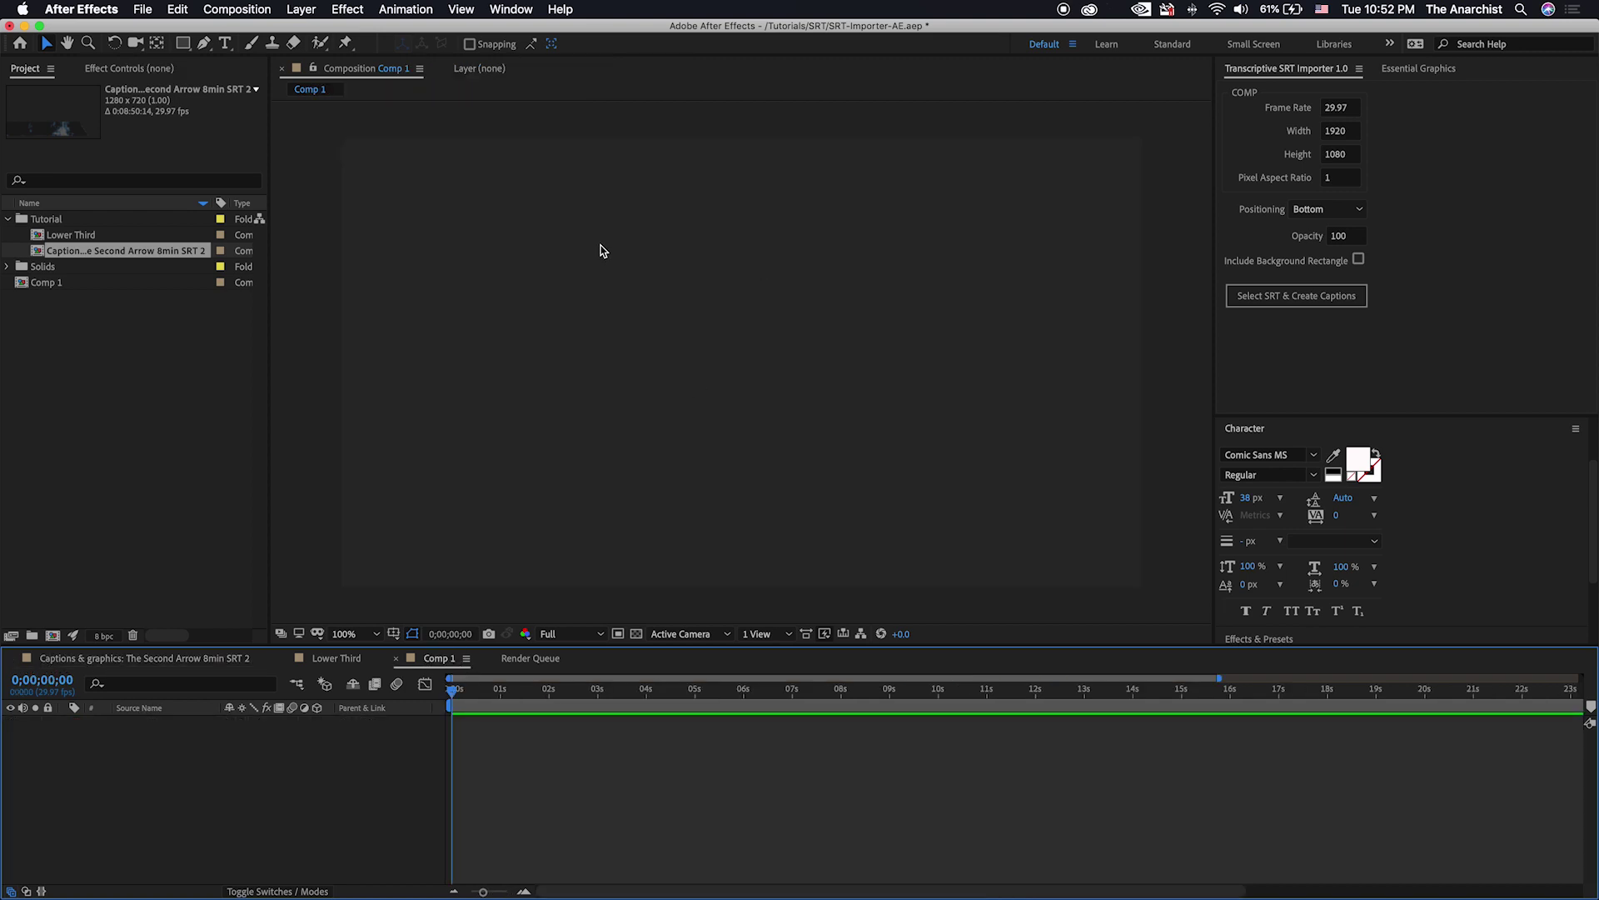
pyautogui.click(523, 16)
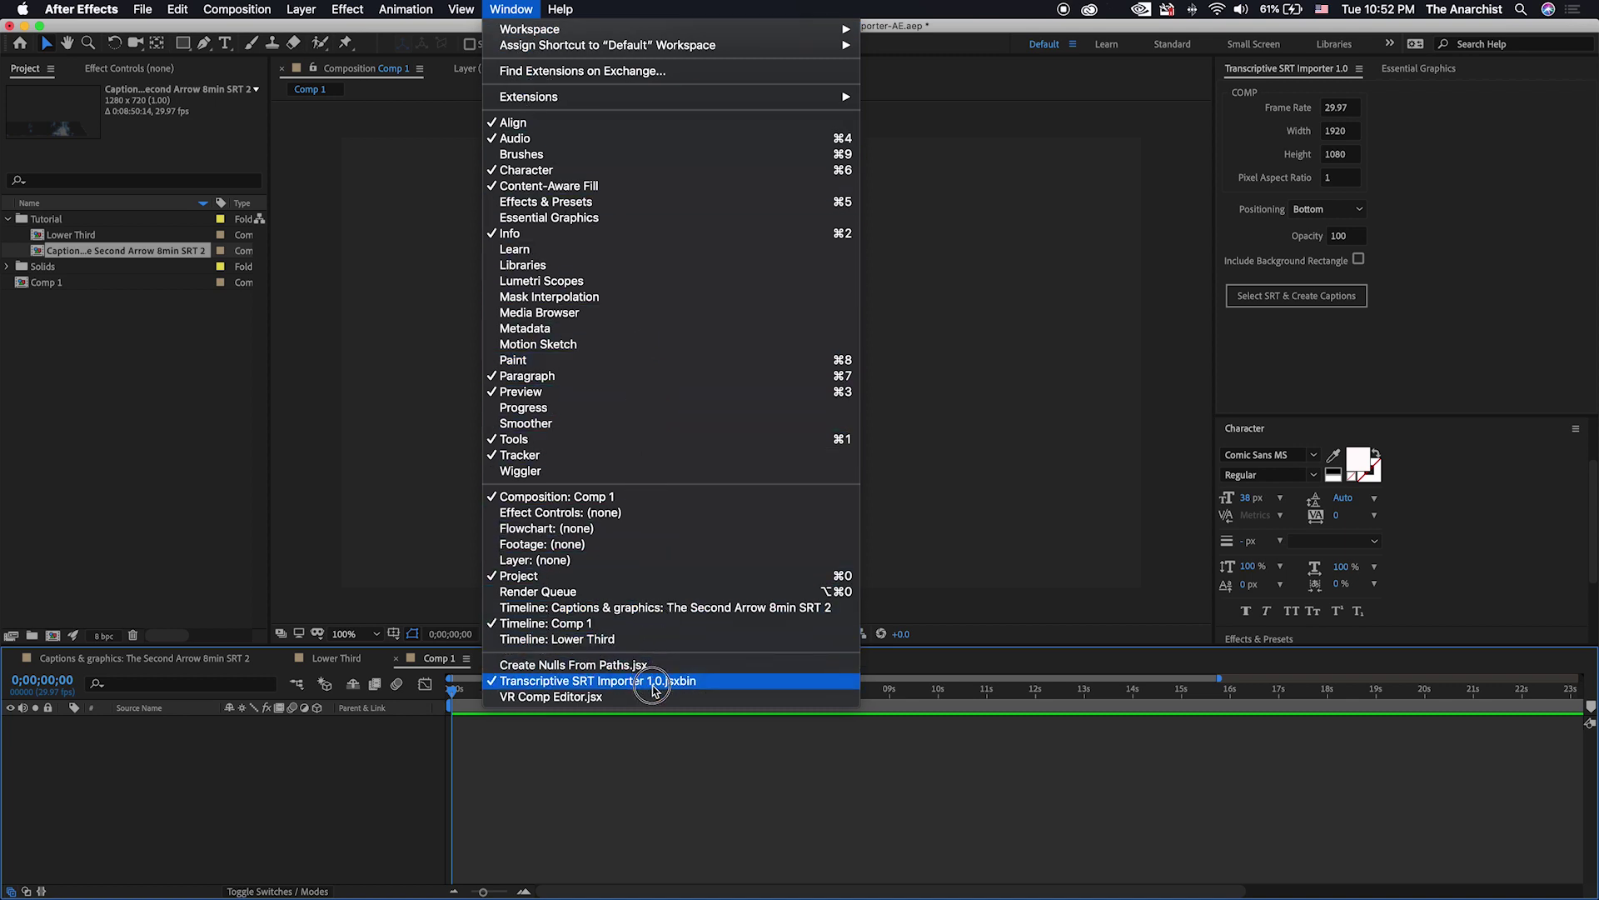
pyautogui.click(652, 683)
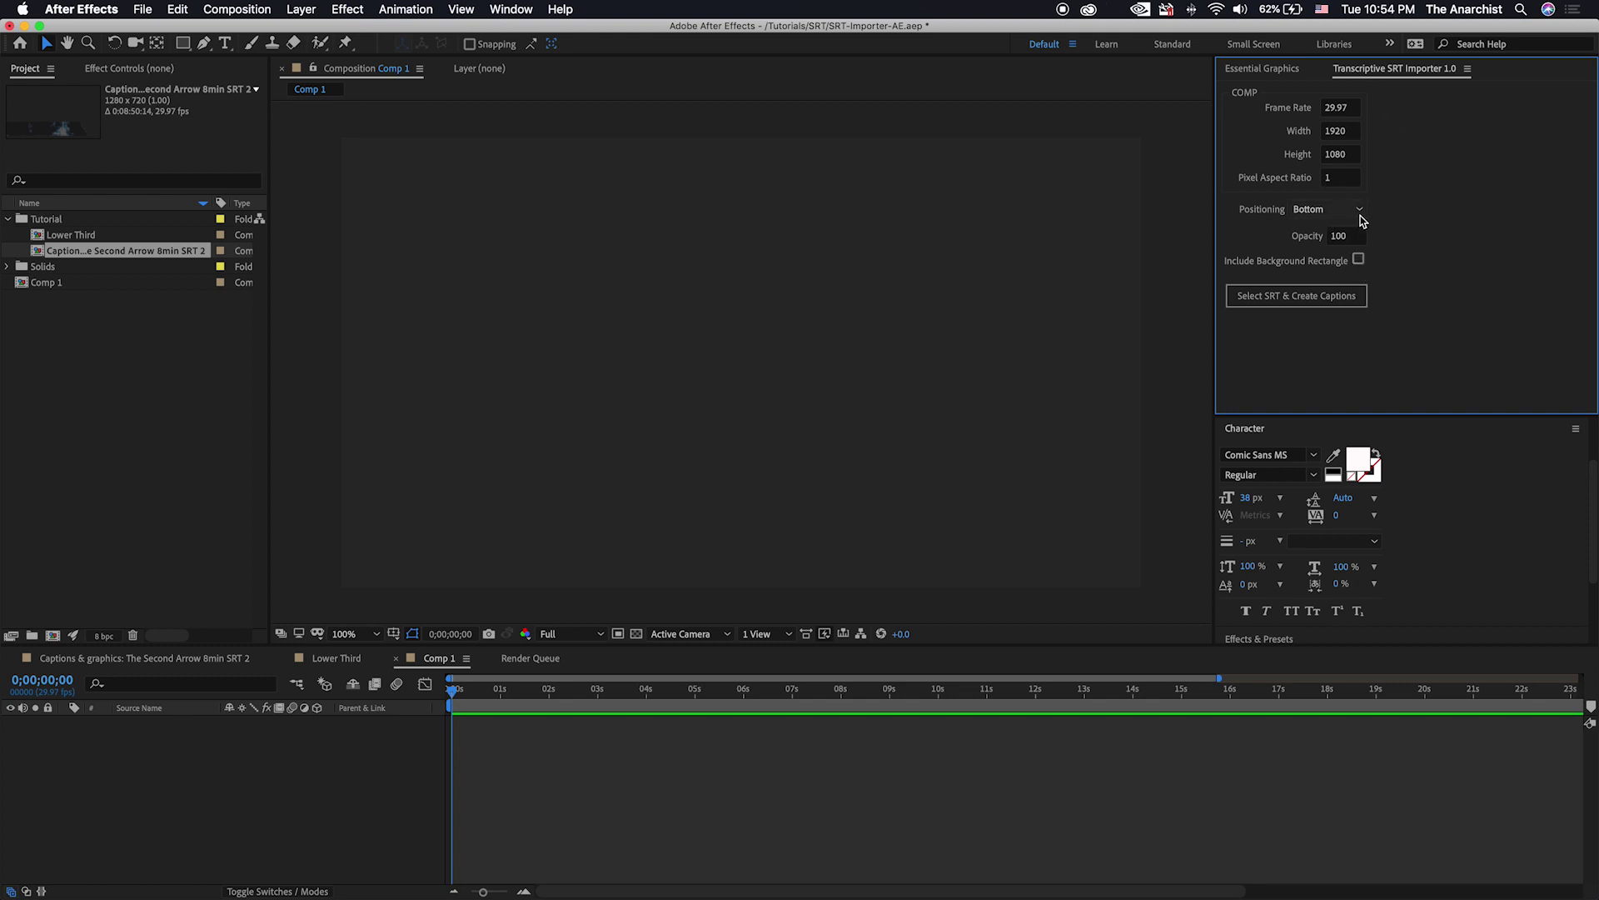
# - Create a captions composition from The Second Arrow 8min SRT.srt with the Transcriptive importer
pyautogui.click(1285, 305)
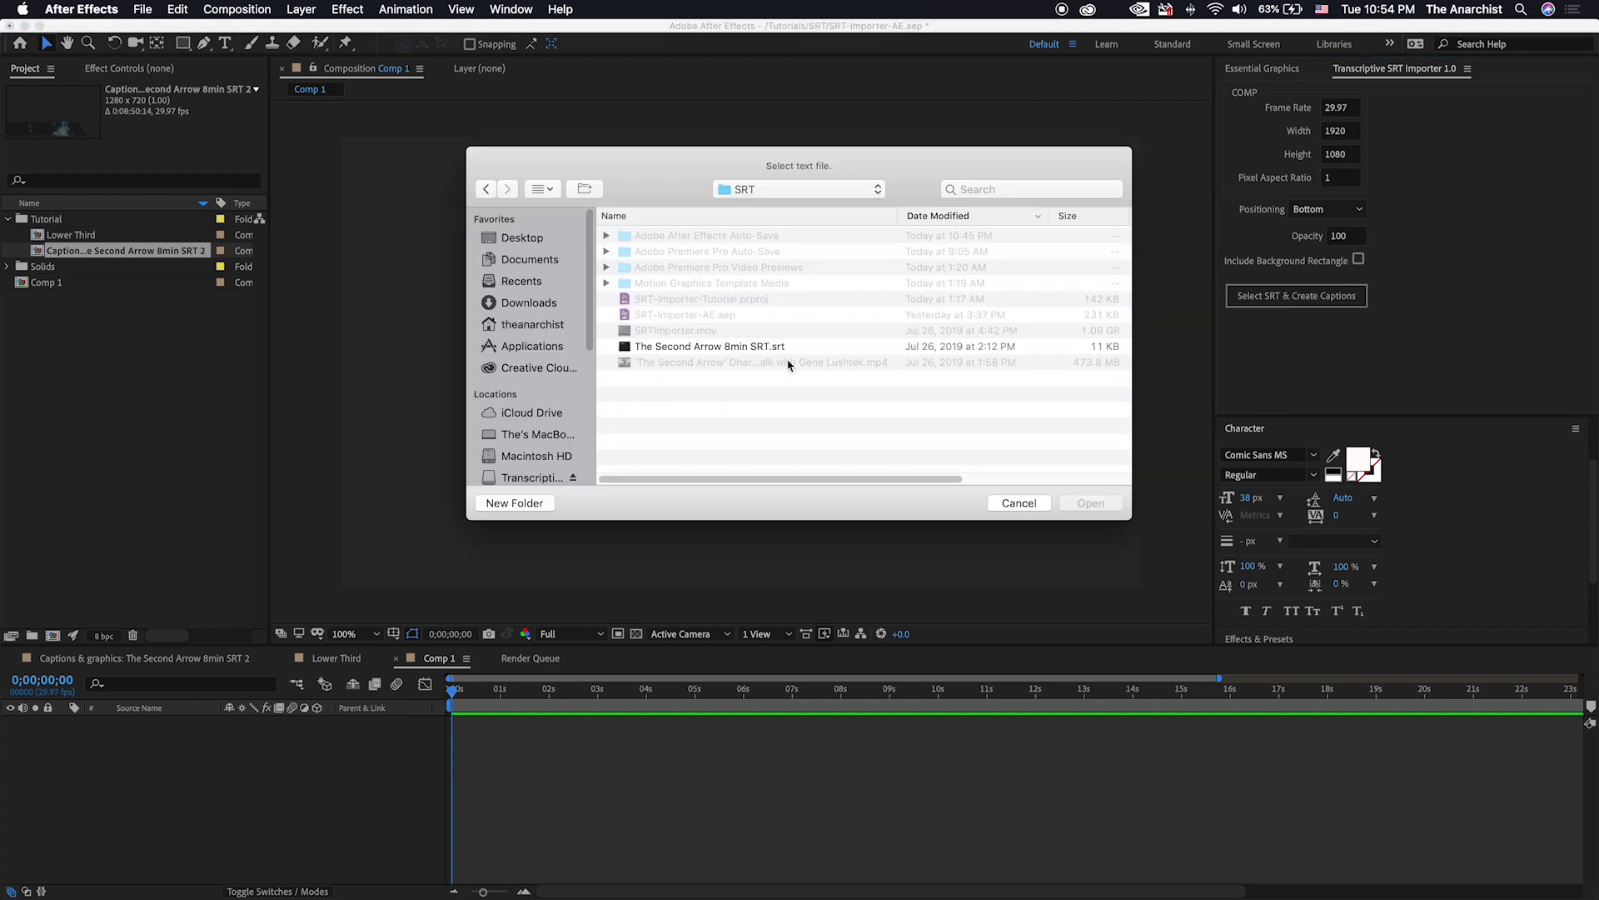
pyautogui.click(747, 349)
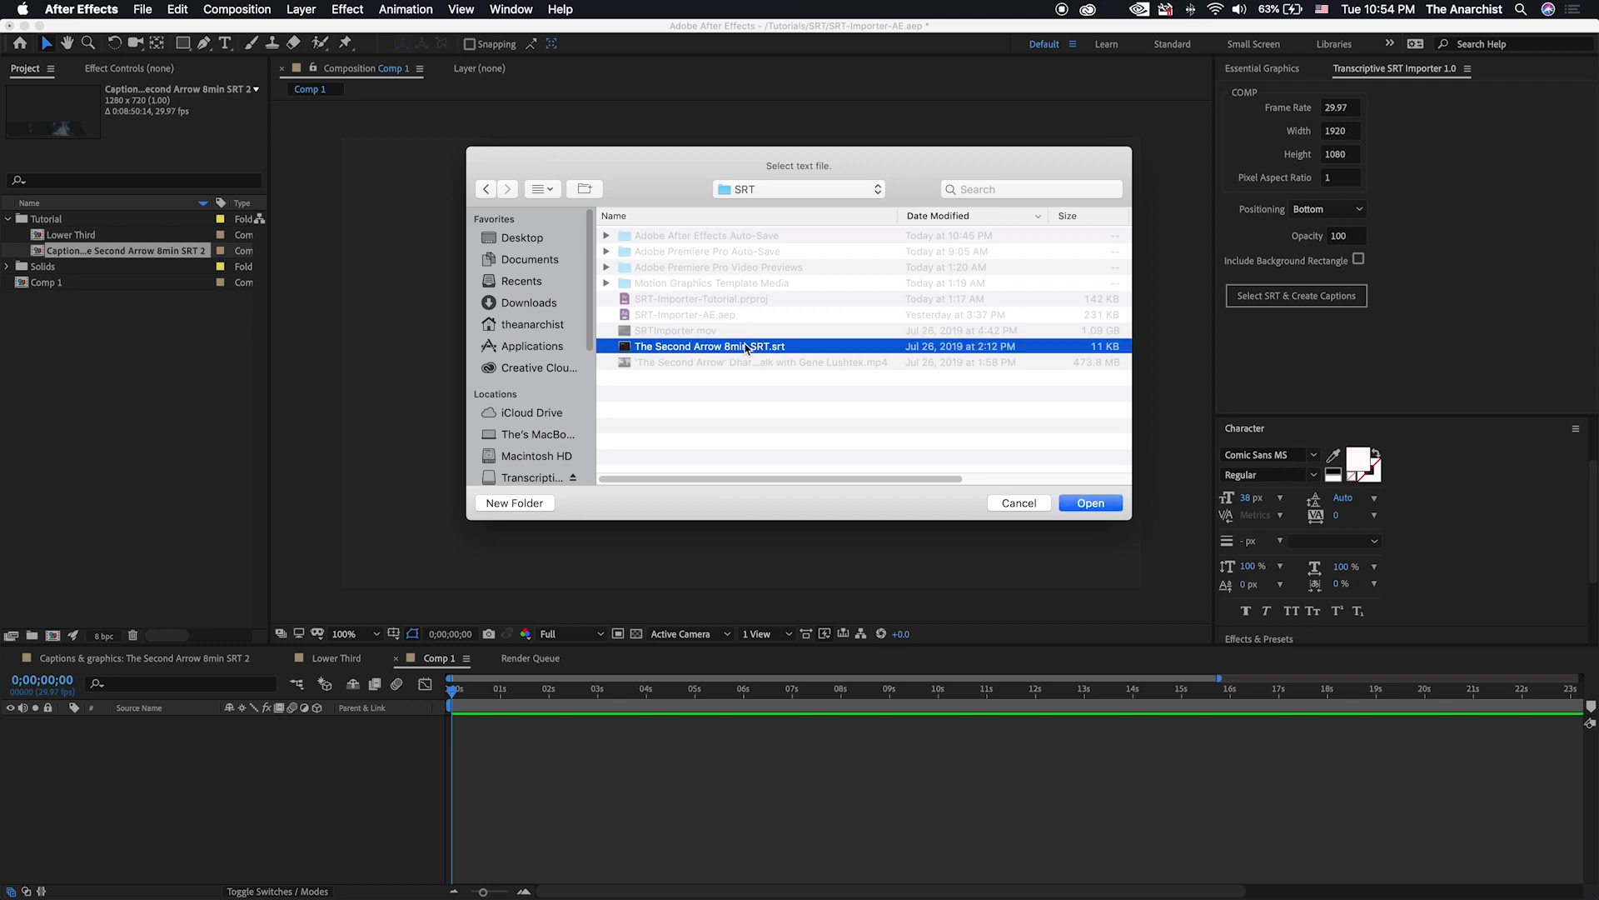
pyautogui.click(1091, 503)
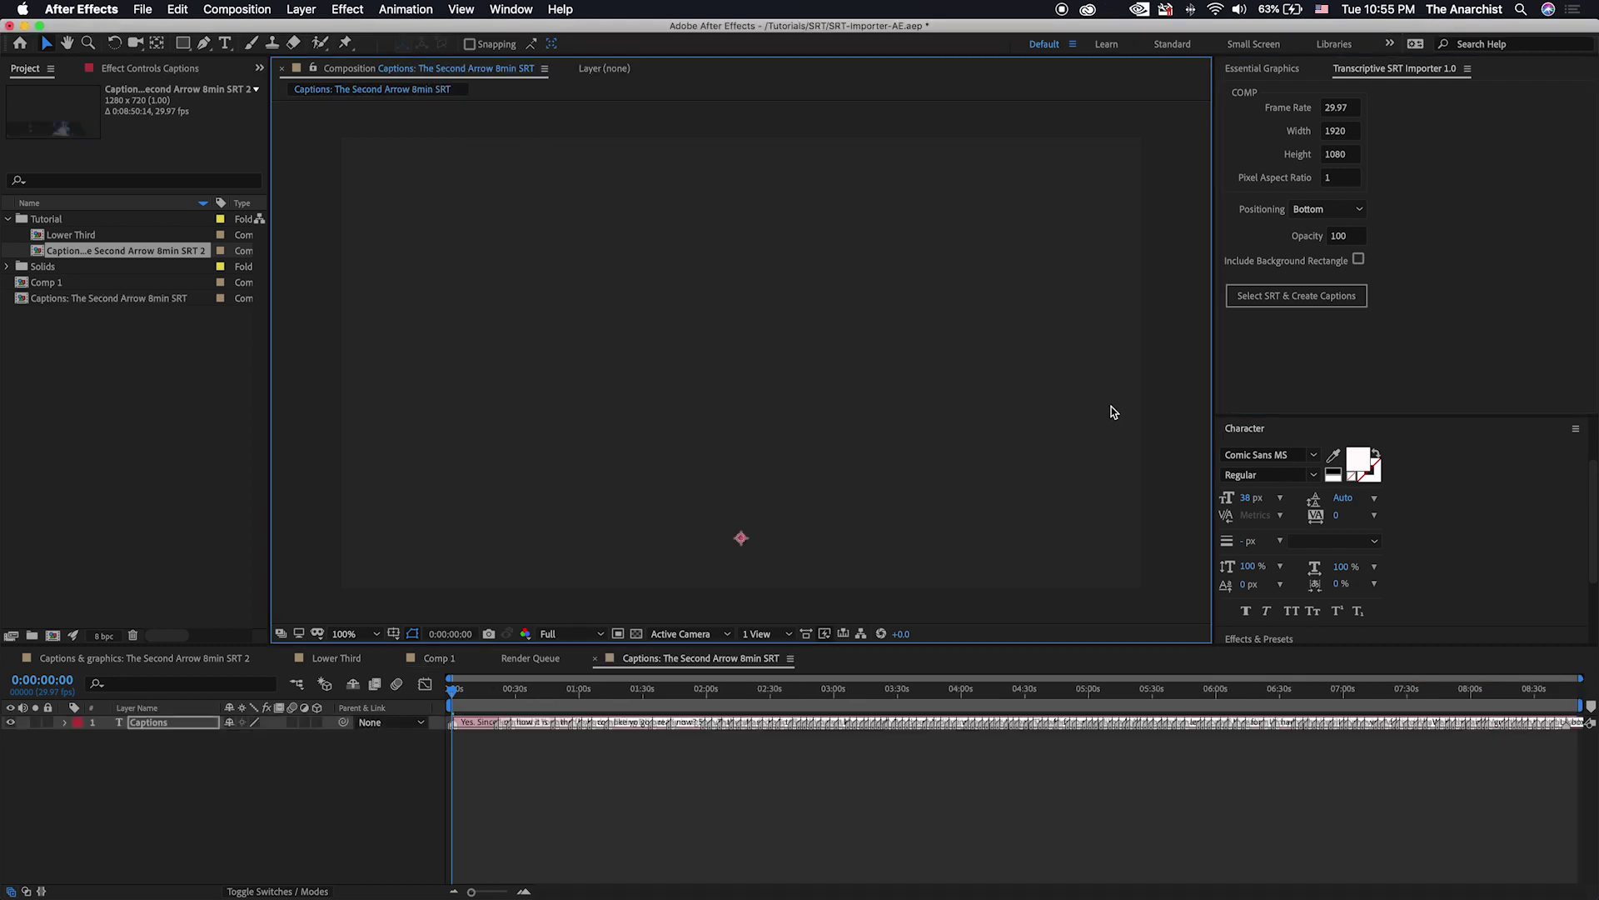
# - Select the new Captions comp and advance the playhead until a two-line Comic Sans MS caption shows
pyautogui.click(107, 300)
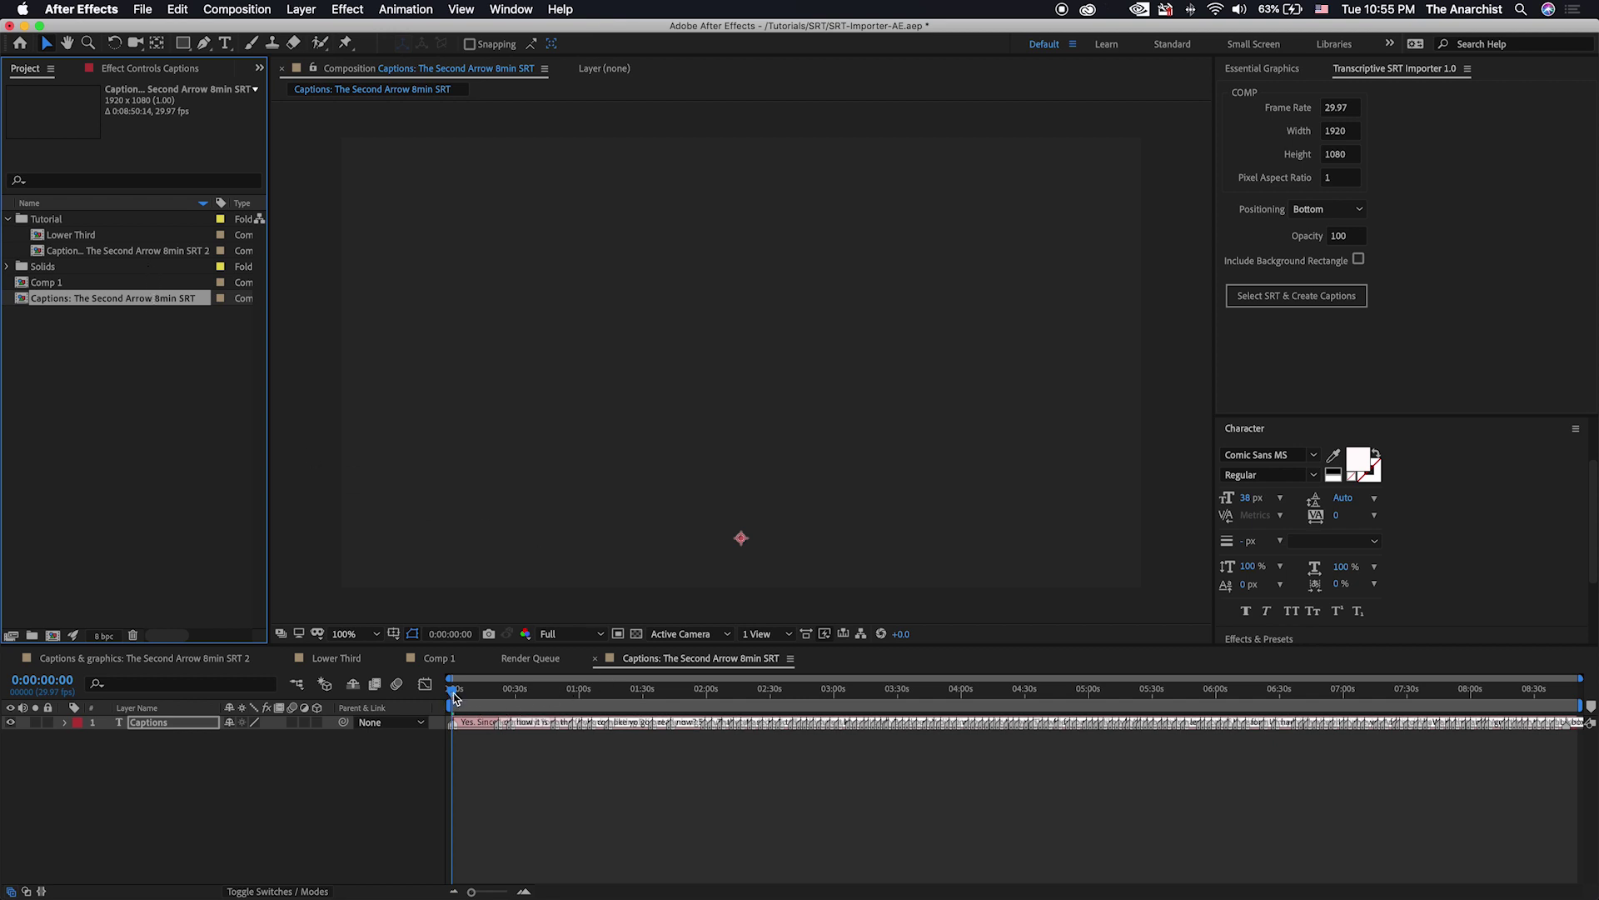
pyautogui.moveTo(454, 696); pyautogui.dragTo(675, 688)
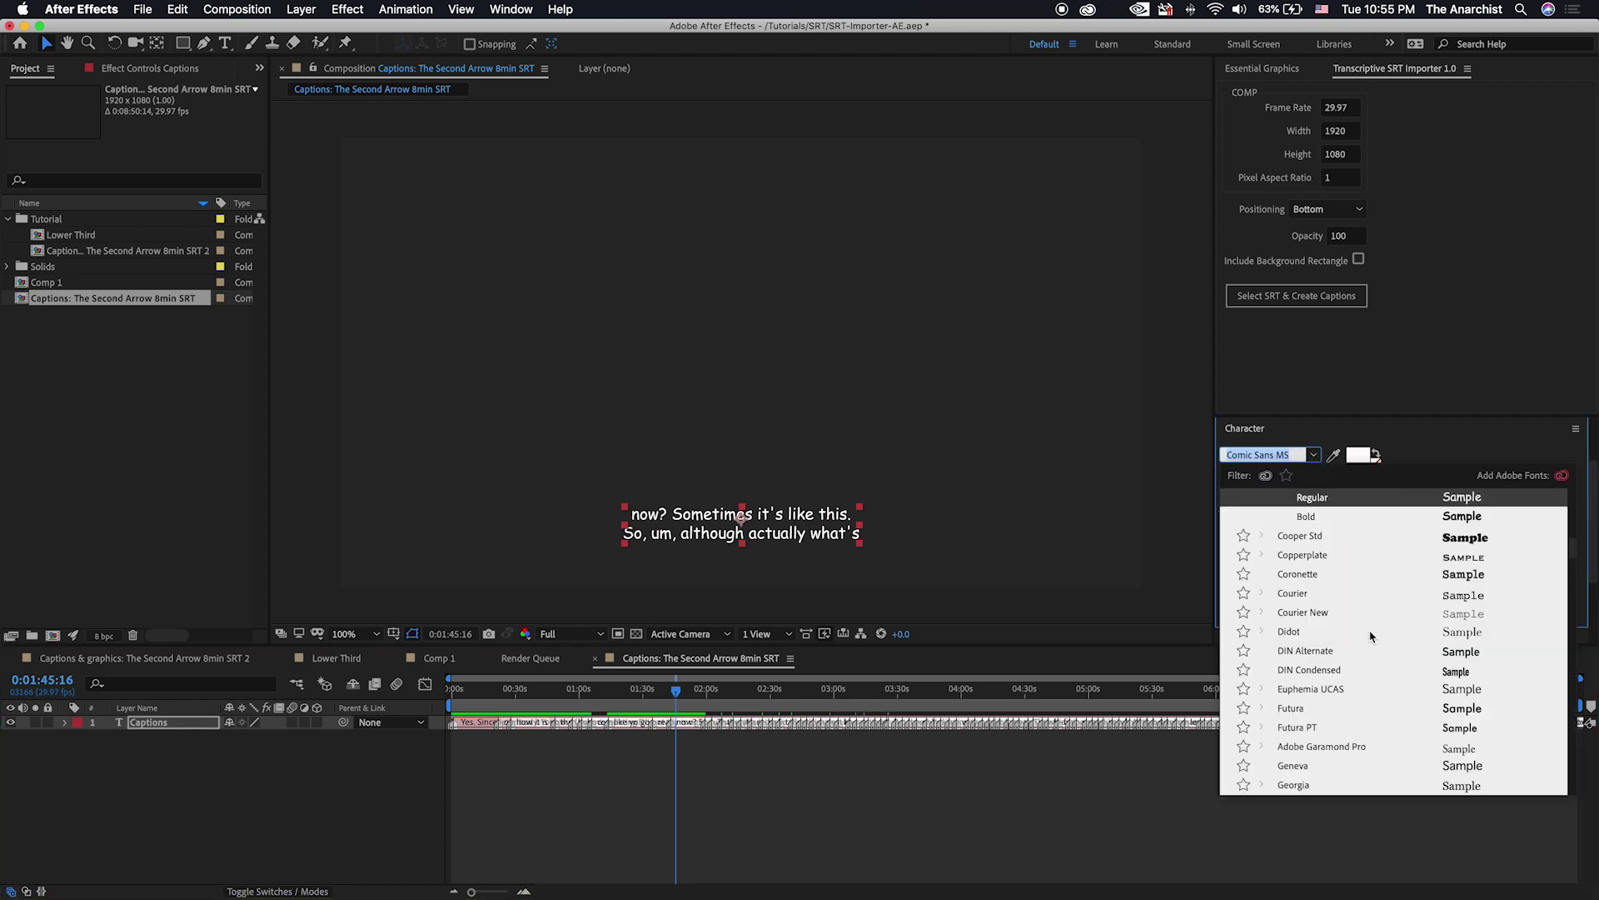
# - Set the caption font to Futura Medium, then reopen the Captions & graphics composition
pyautogui.click(1308, 710)
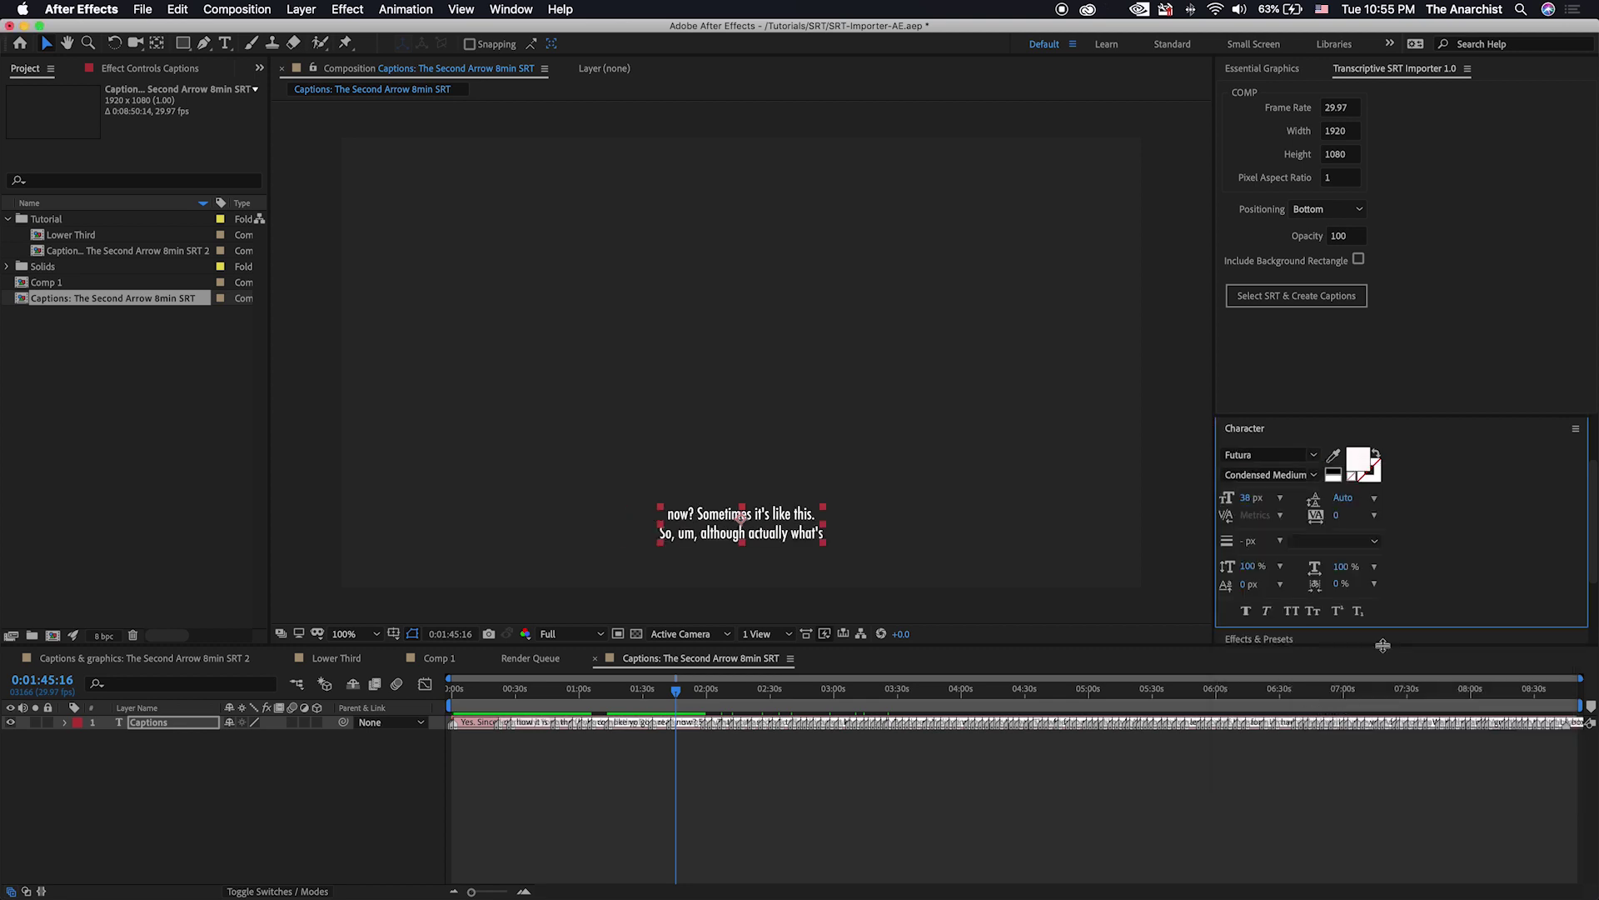
pyautogui.click(1316, 474)
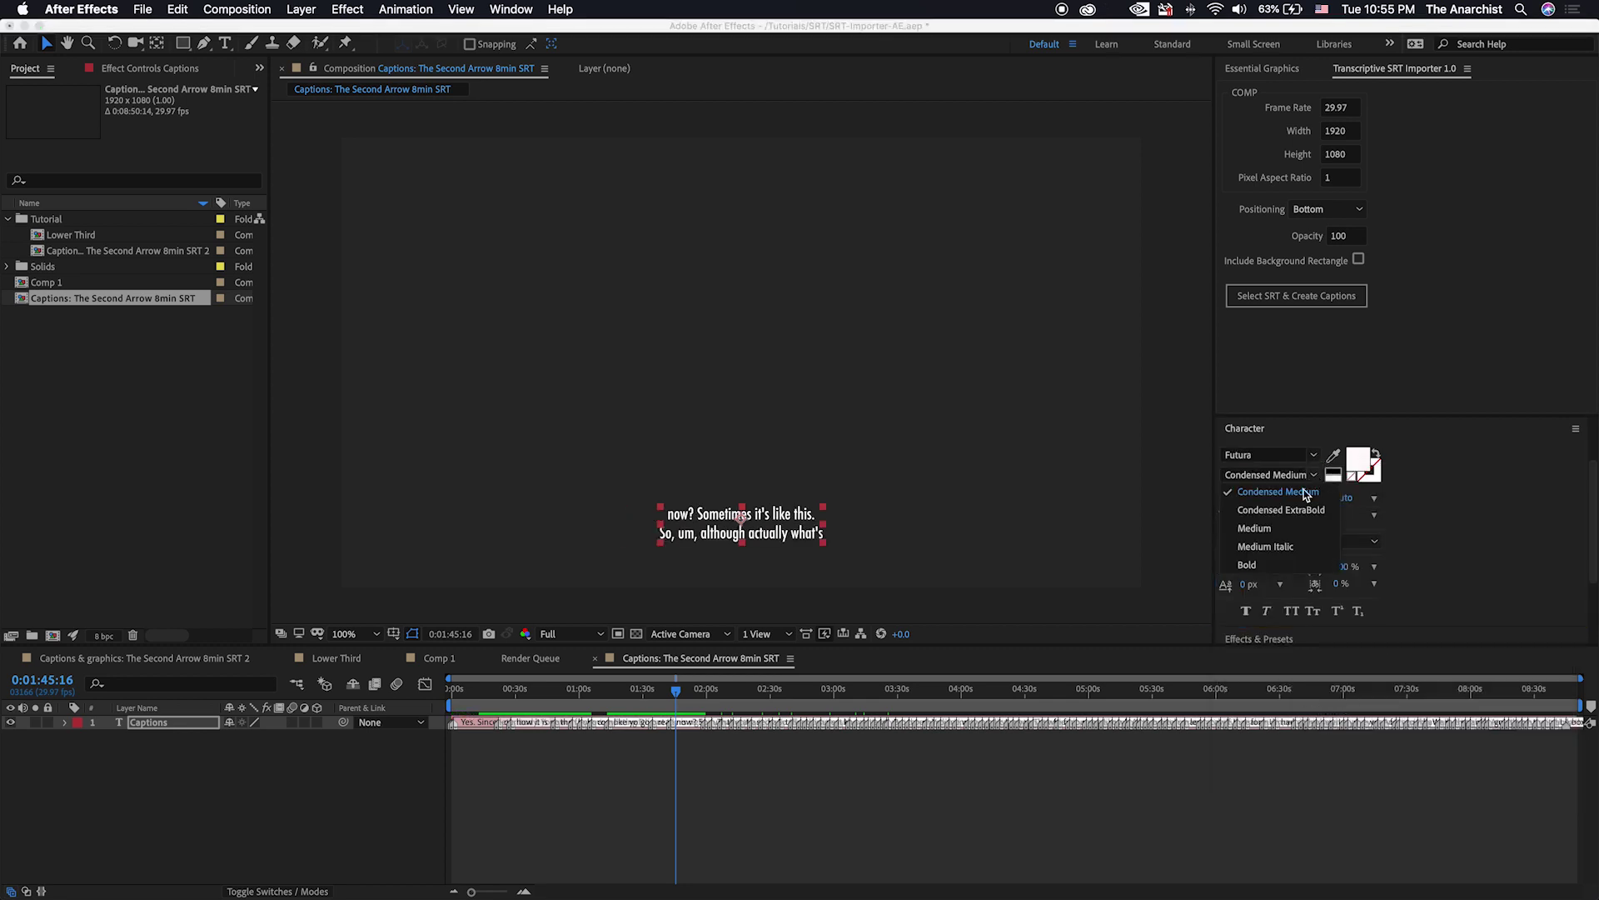
pyautogui.click(1280, 530)
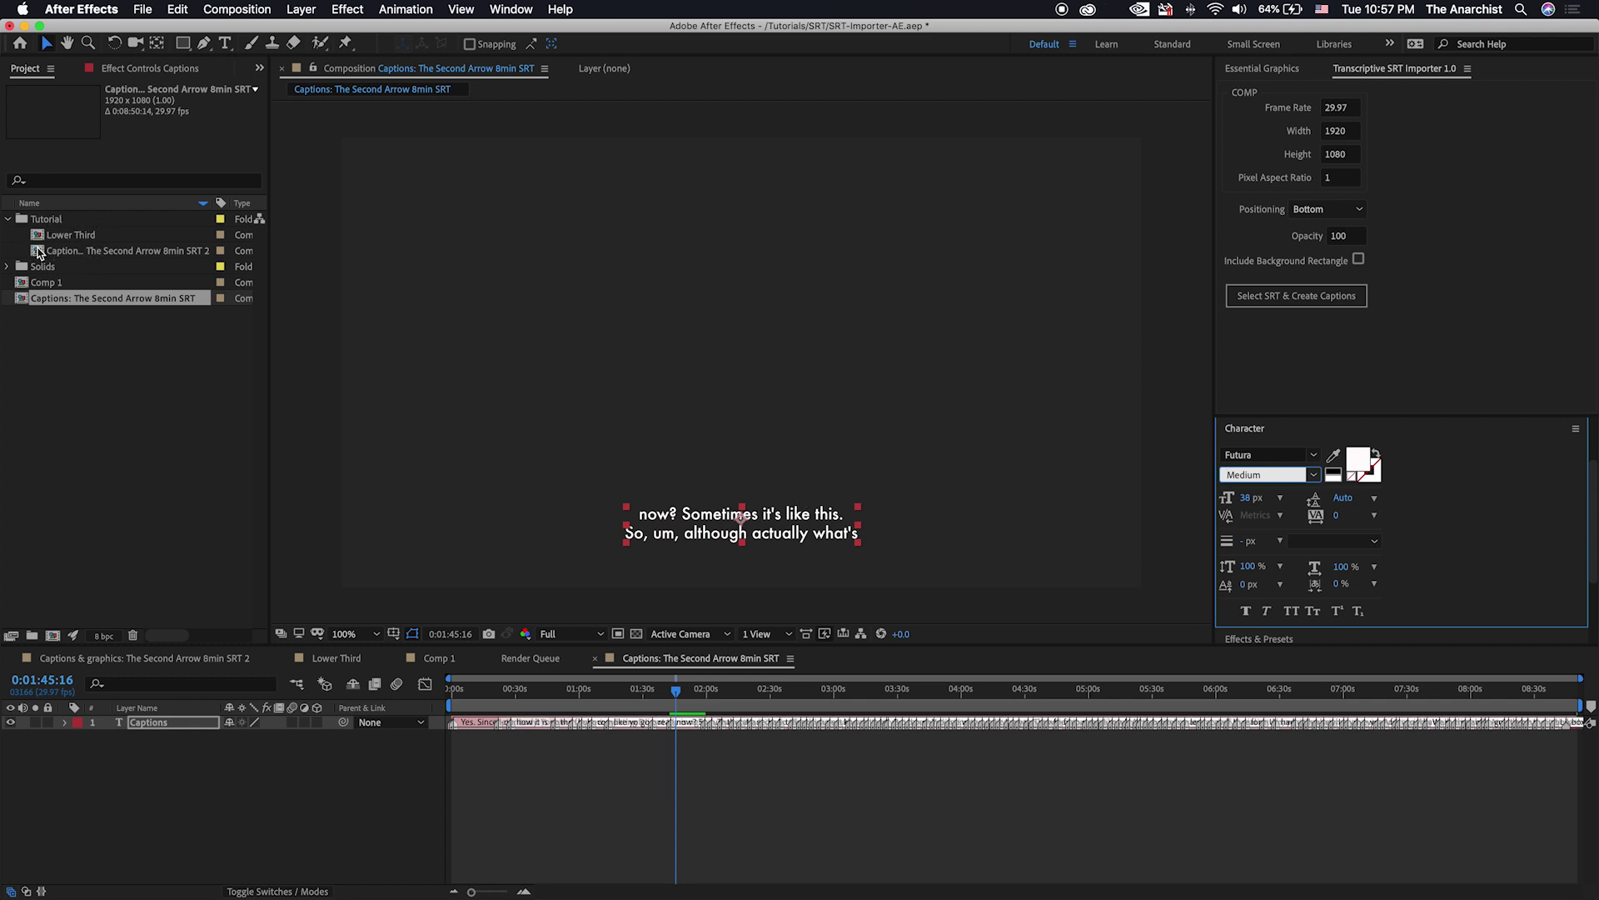
pyautogui.doubleClick(37, 252)
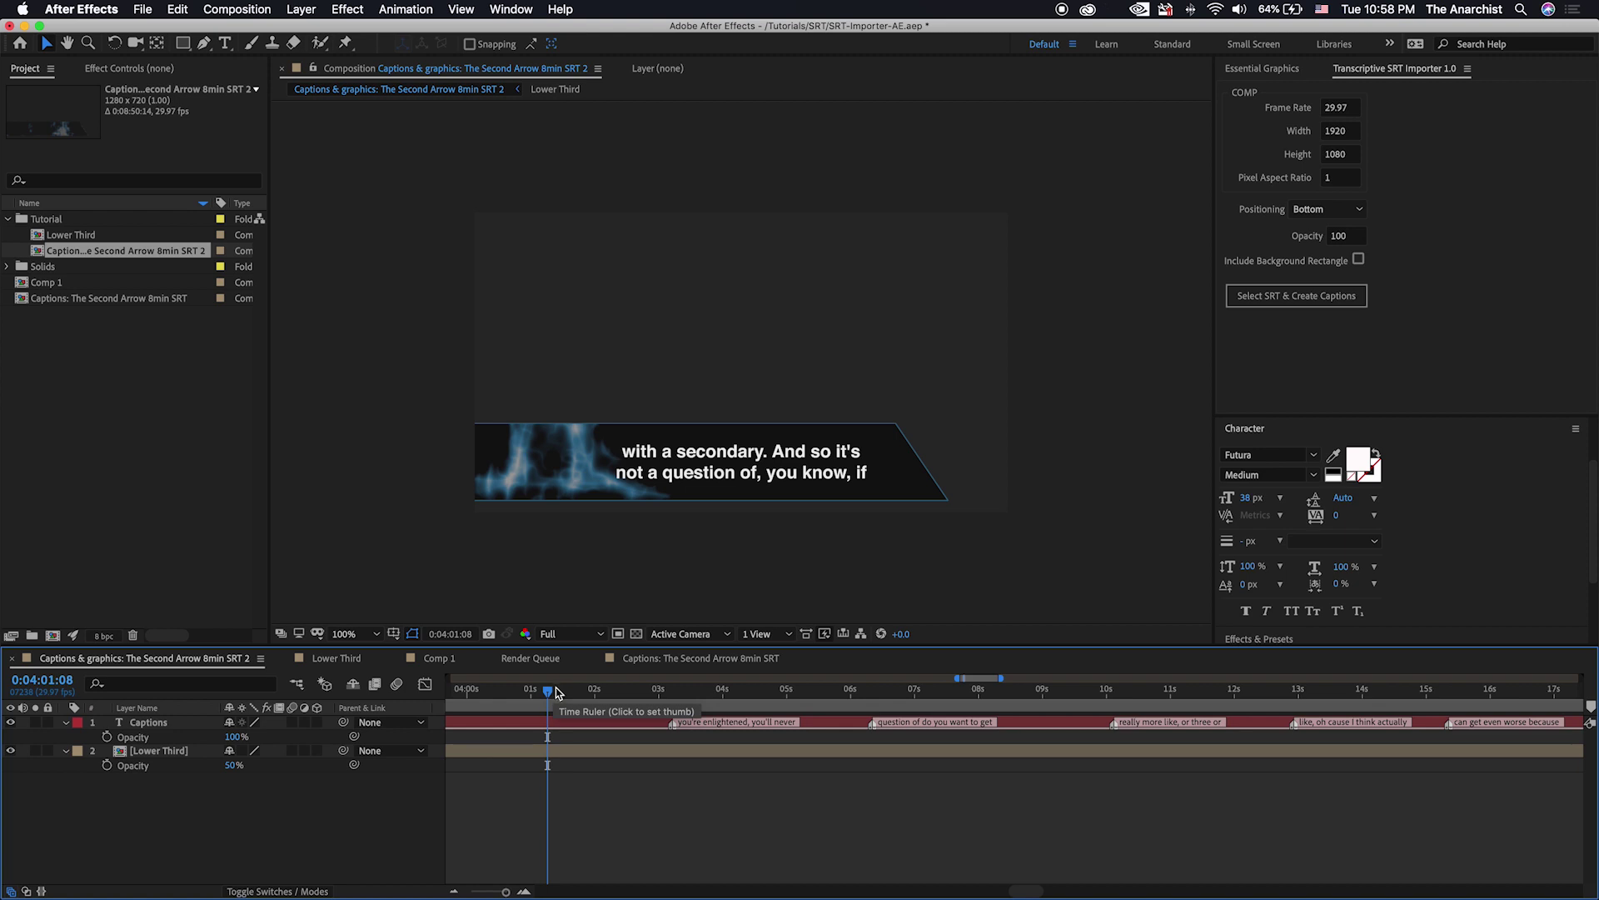
# - Show the Essential Graphics panel for the Second Arrow template
pyautogui.click(1279, 73)
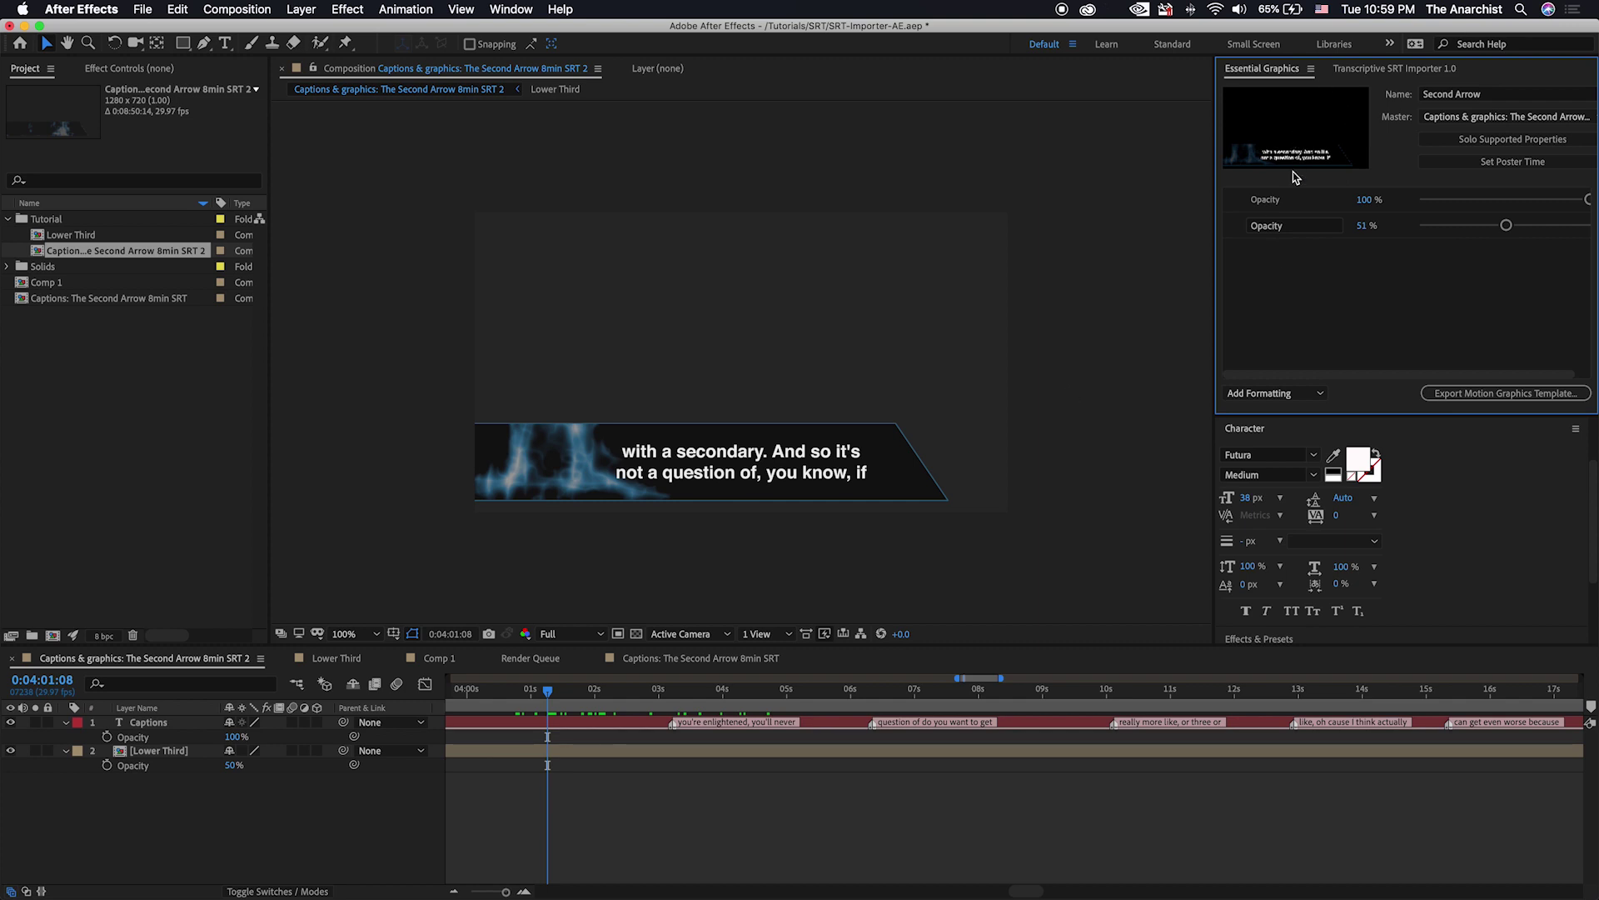
# - Replace the template's Opacity controls with the Captions and Lower Third Opacity properties, then preview
pyautogui.press('Delete')
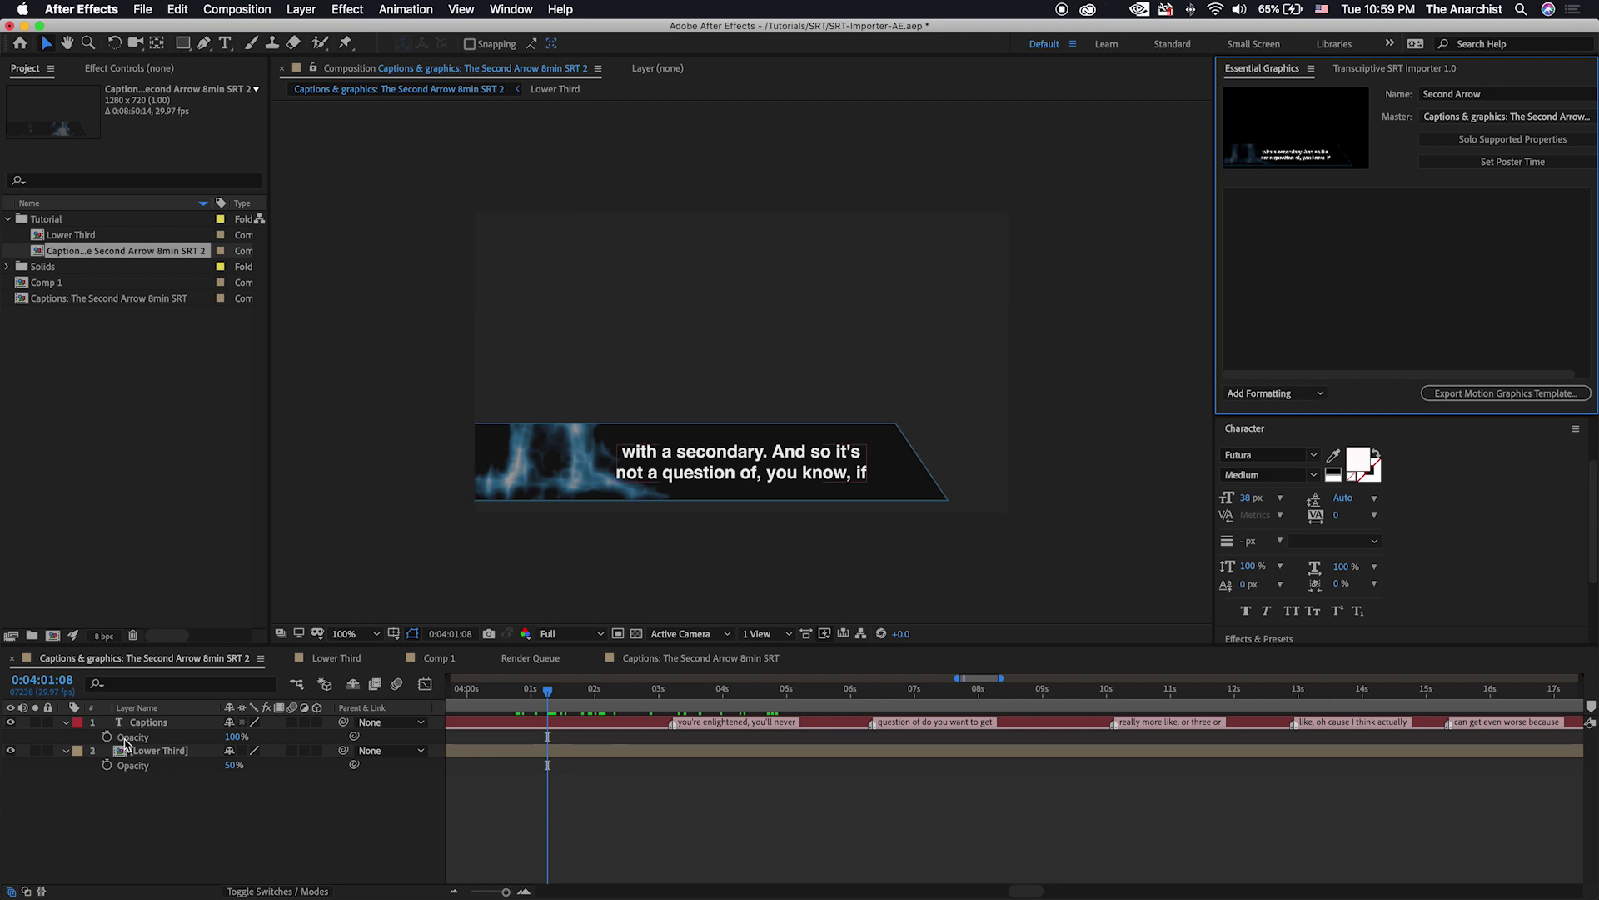
pyautogui.moveTo(132, 739); pyautogui.dragTo(1302, 221)
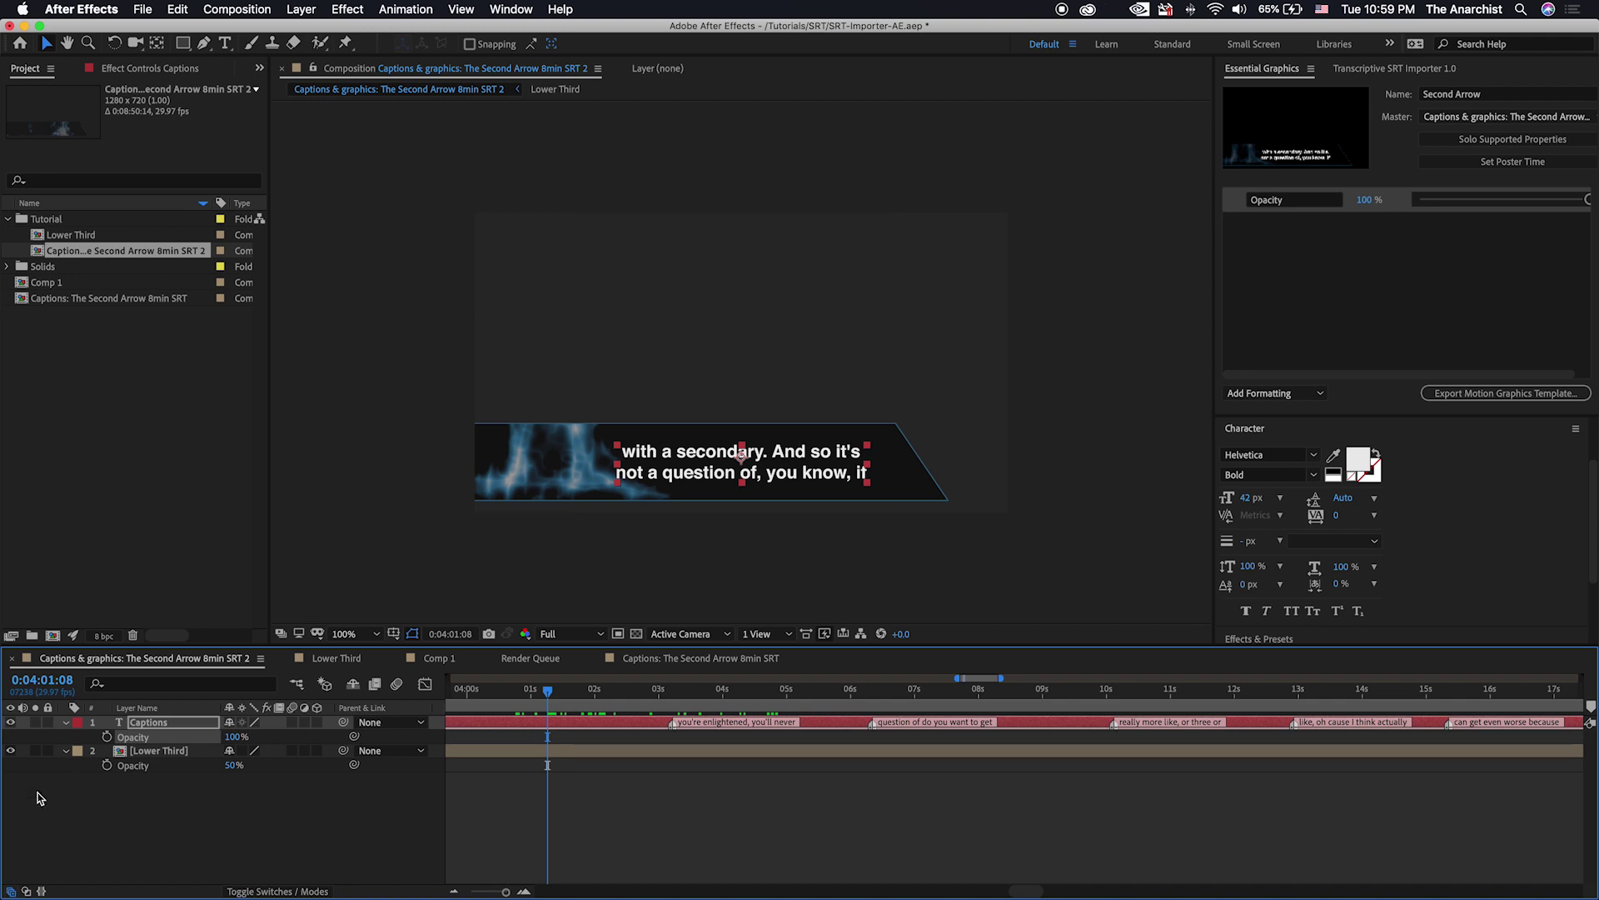
pyautogui.moveTo(125, 771); pyautogui.dragTo(1326, 260)
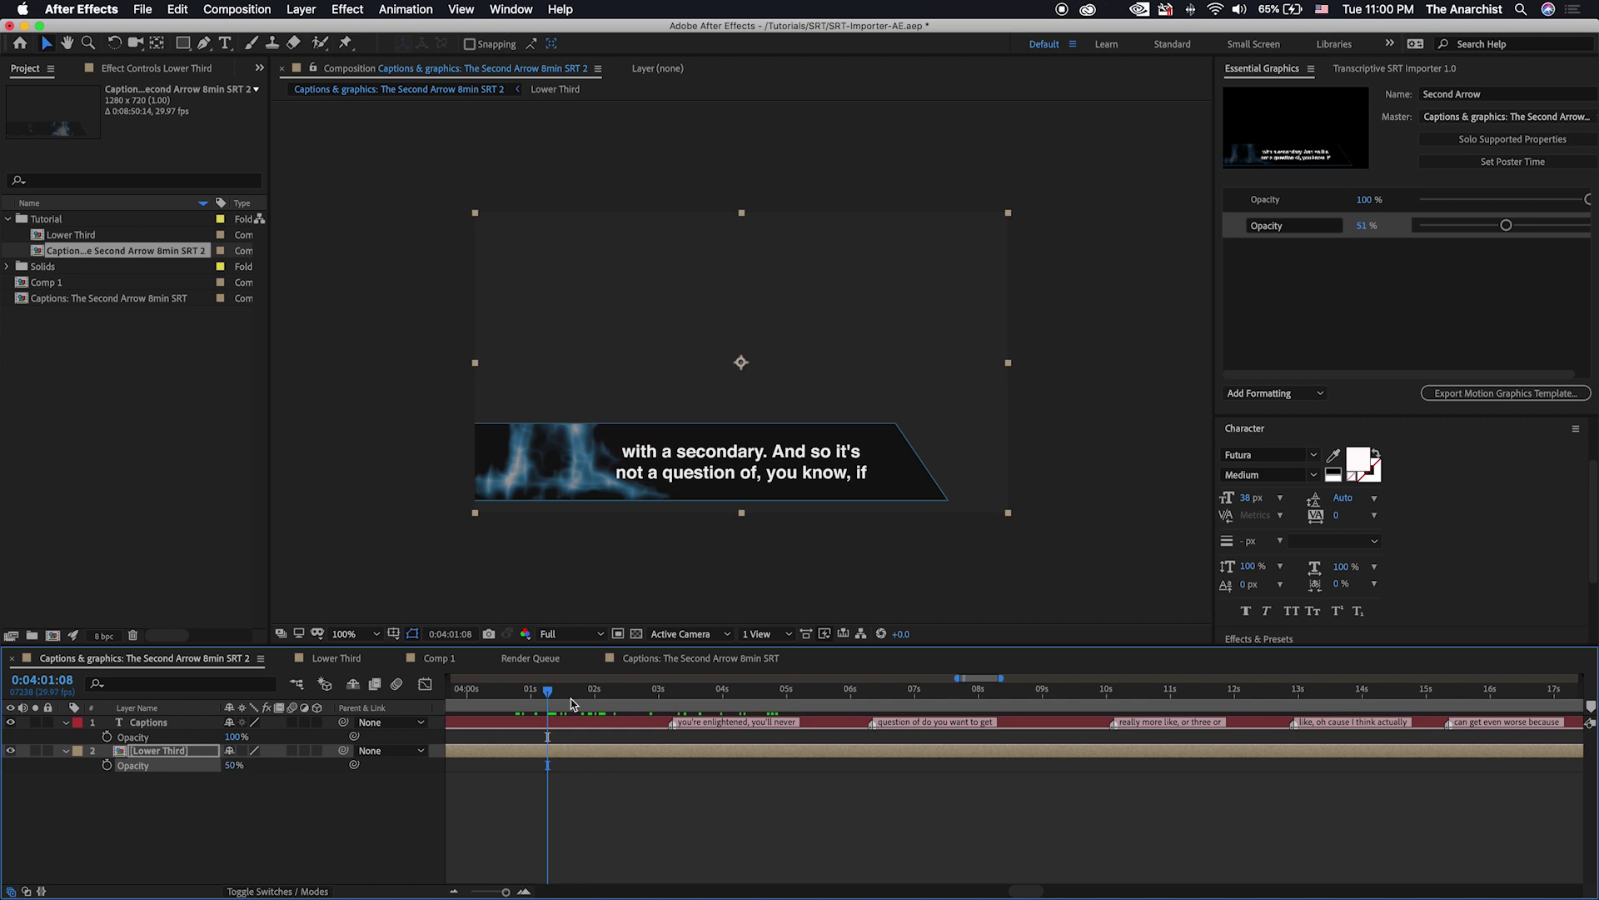
pyautogui.moveTo(575, 691); pyautogui.dragTo(1179, 642)
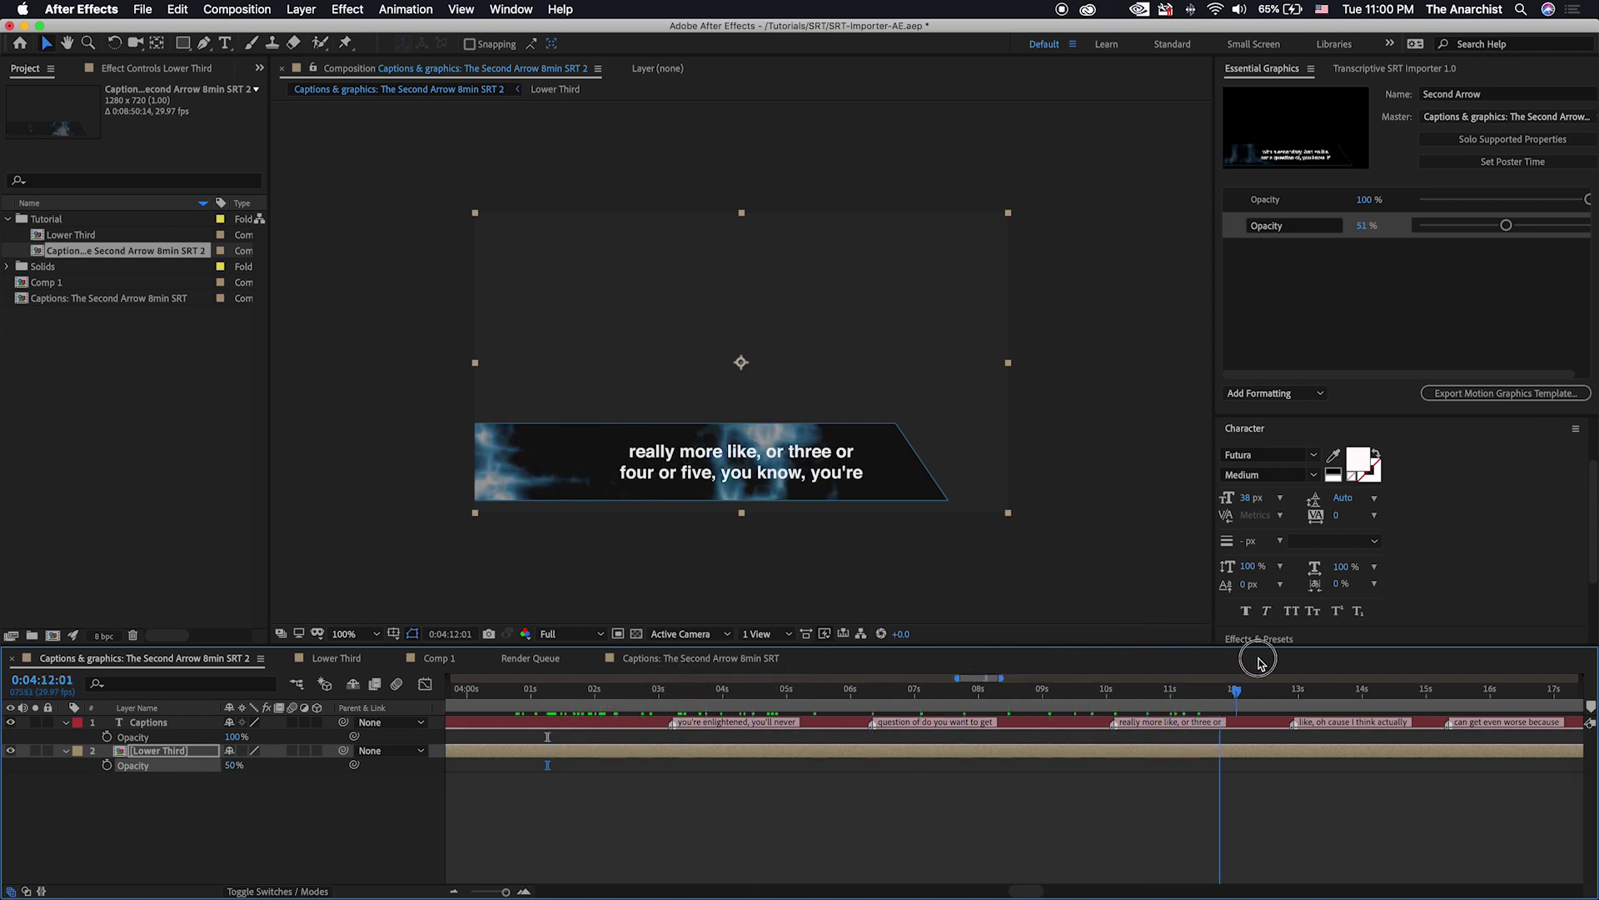
pyautogui.moveTo(741, 713); pyautogui.dragTo(552, 726)
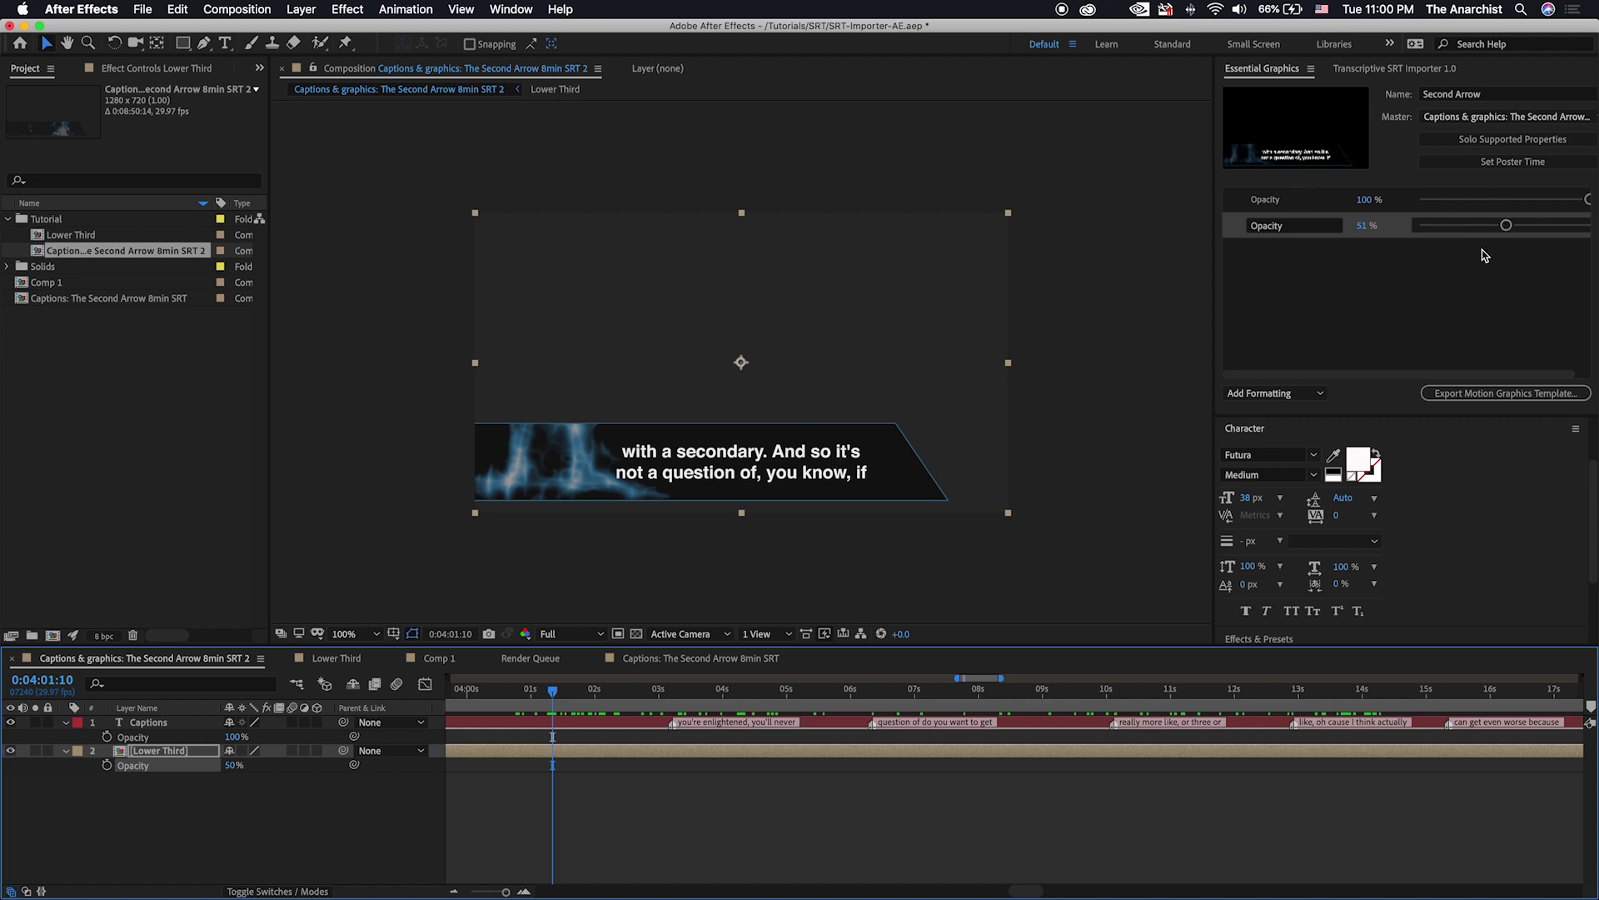
# - Export the Second Arrow template to the Local Templates Folder, replacing the existing copy
pyautogui.click(1512, 397)
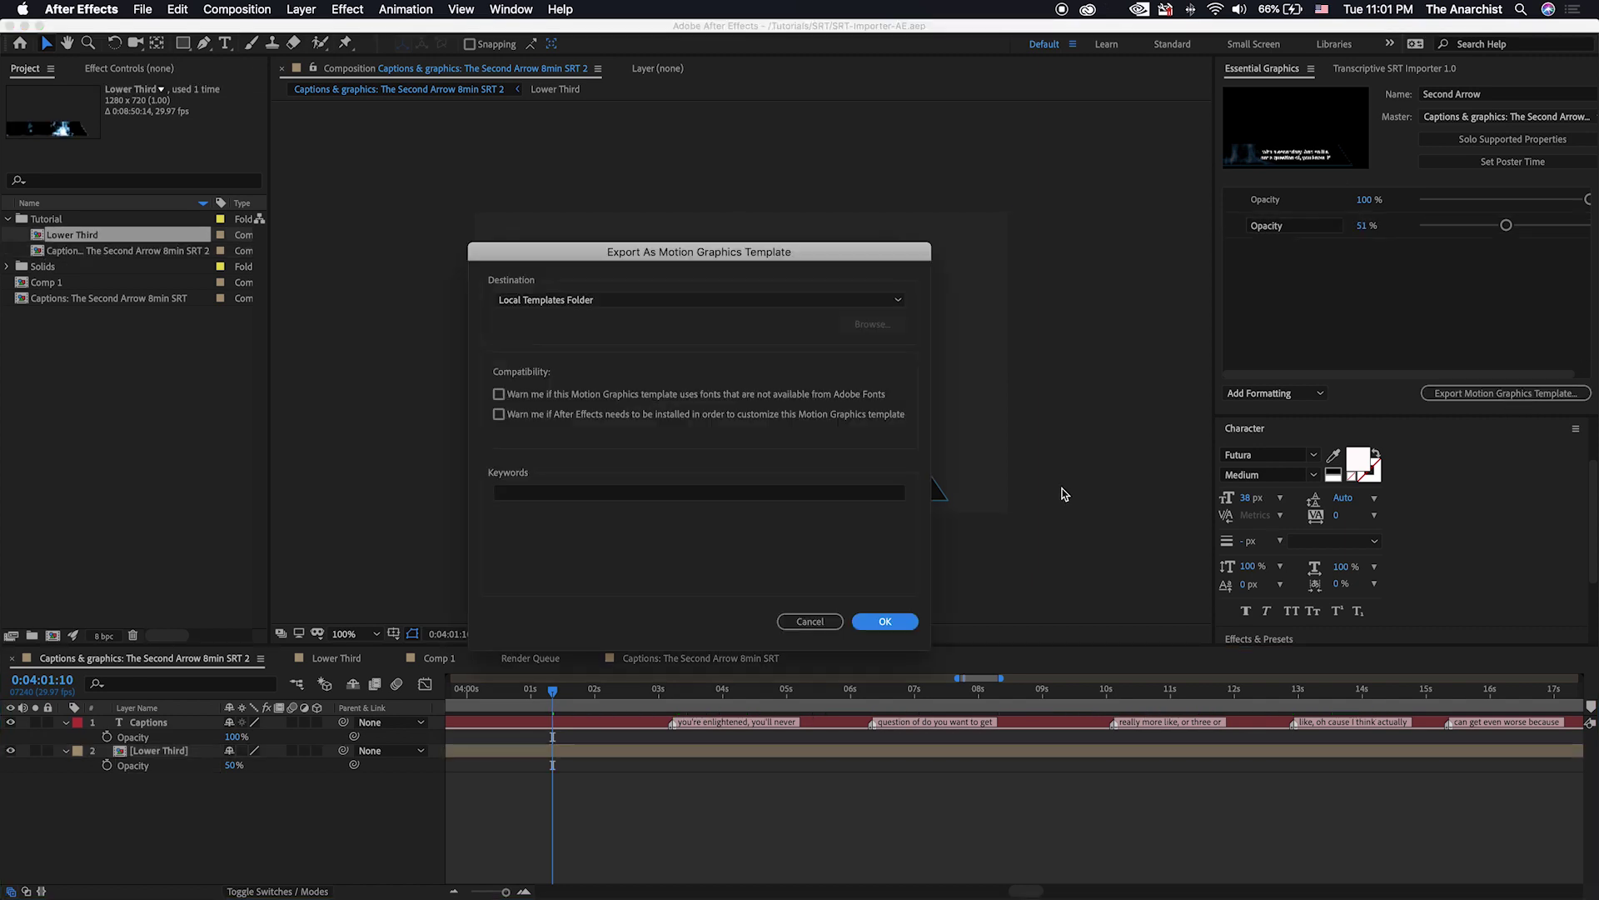
pyautogui.click(887, 622)
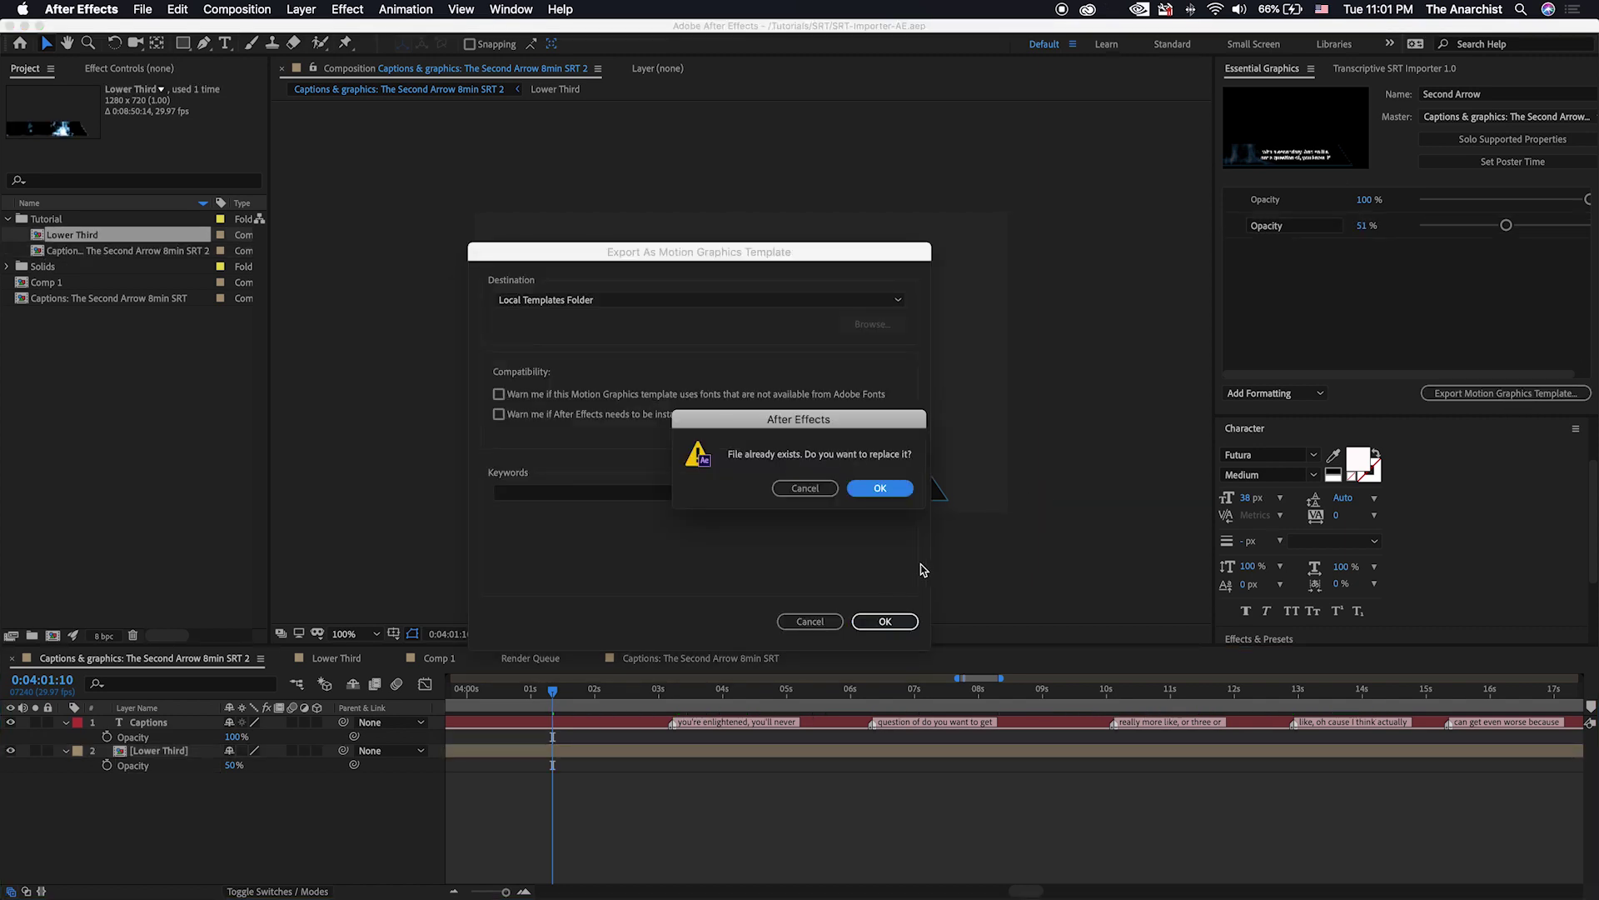
pyautogui.click(880, 488)
# - Bring Premiere Pro to the front and activate the Selection tool with V
pyautogui.press('super+Tab')
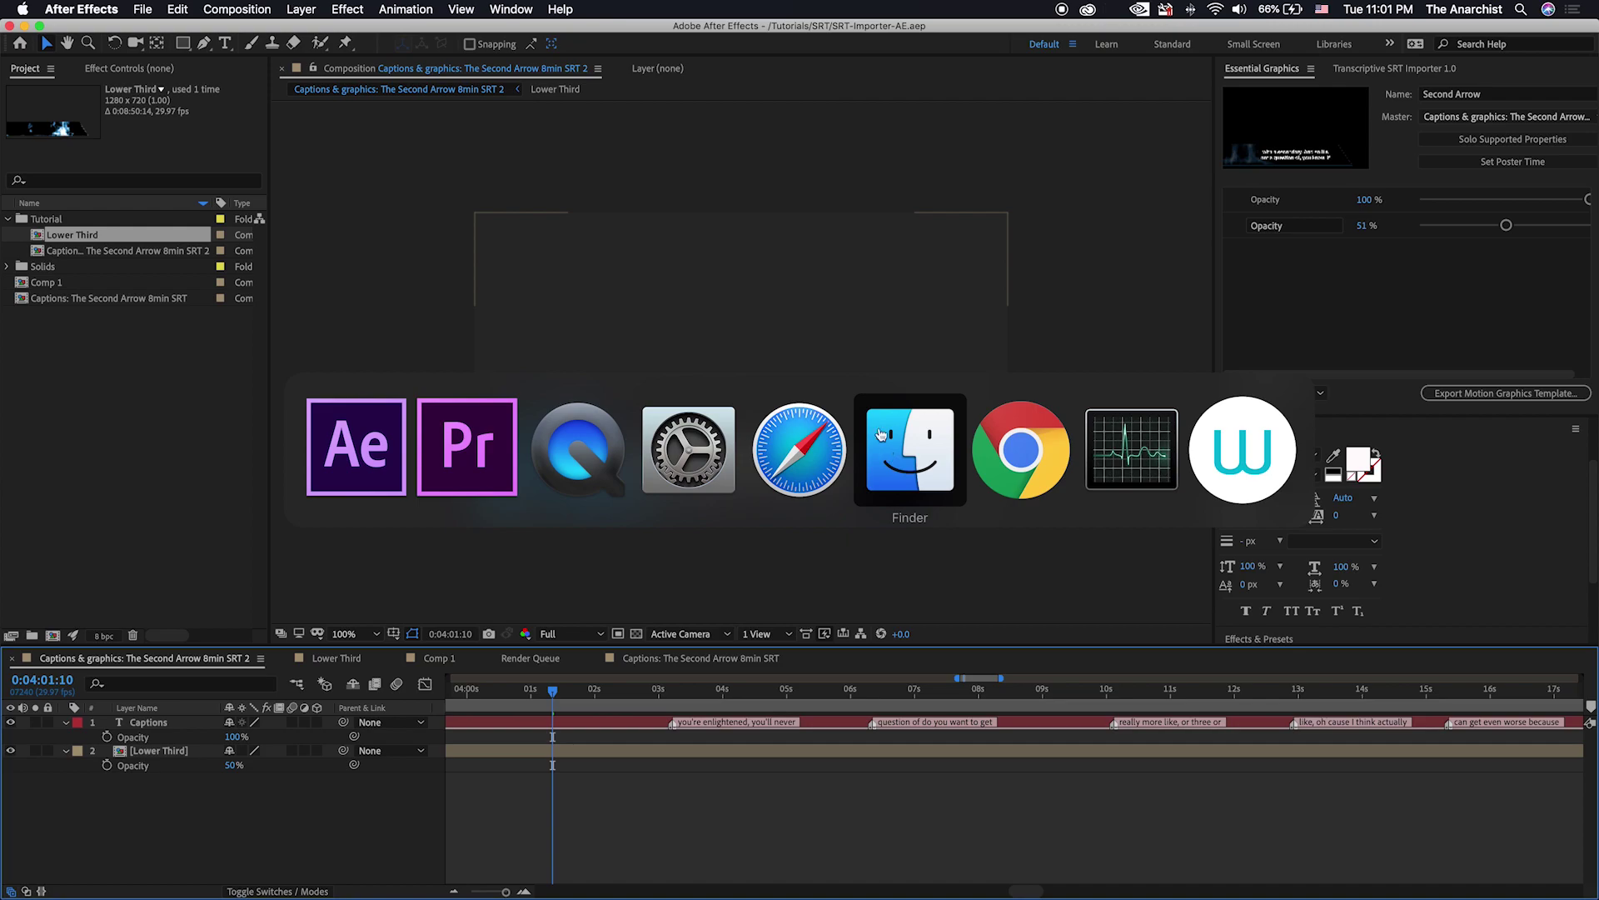
pyautogui.click(443, 464)
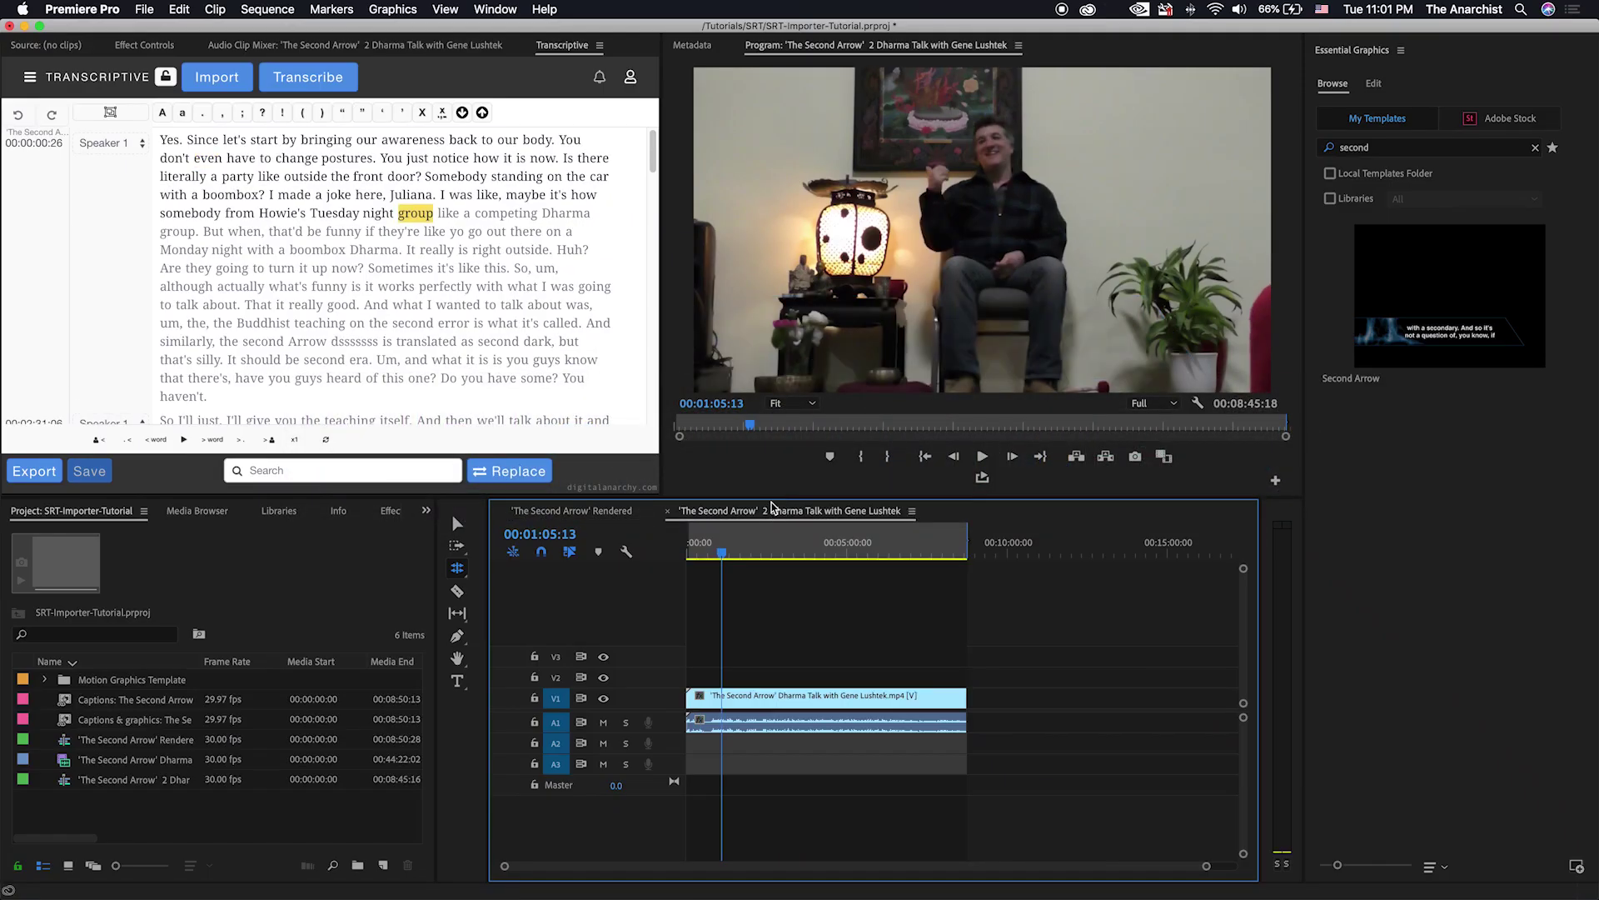
pyautogui.press('v')
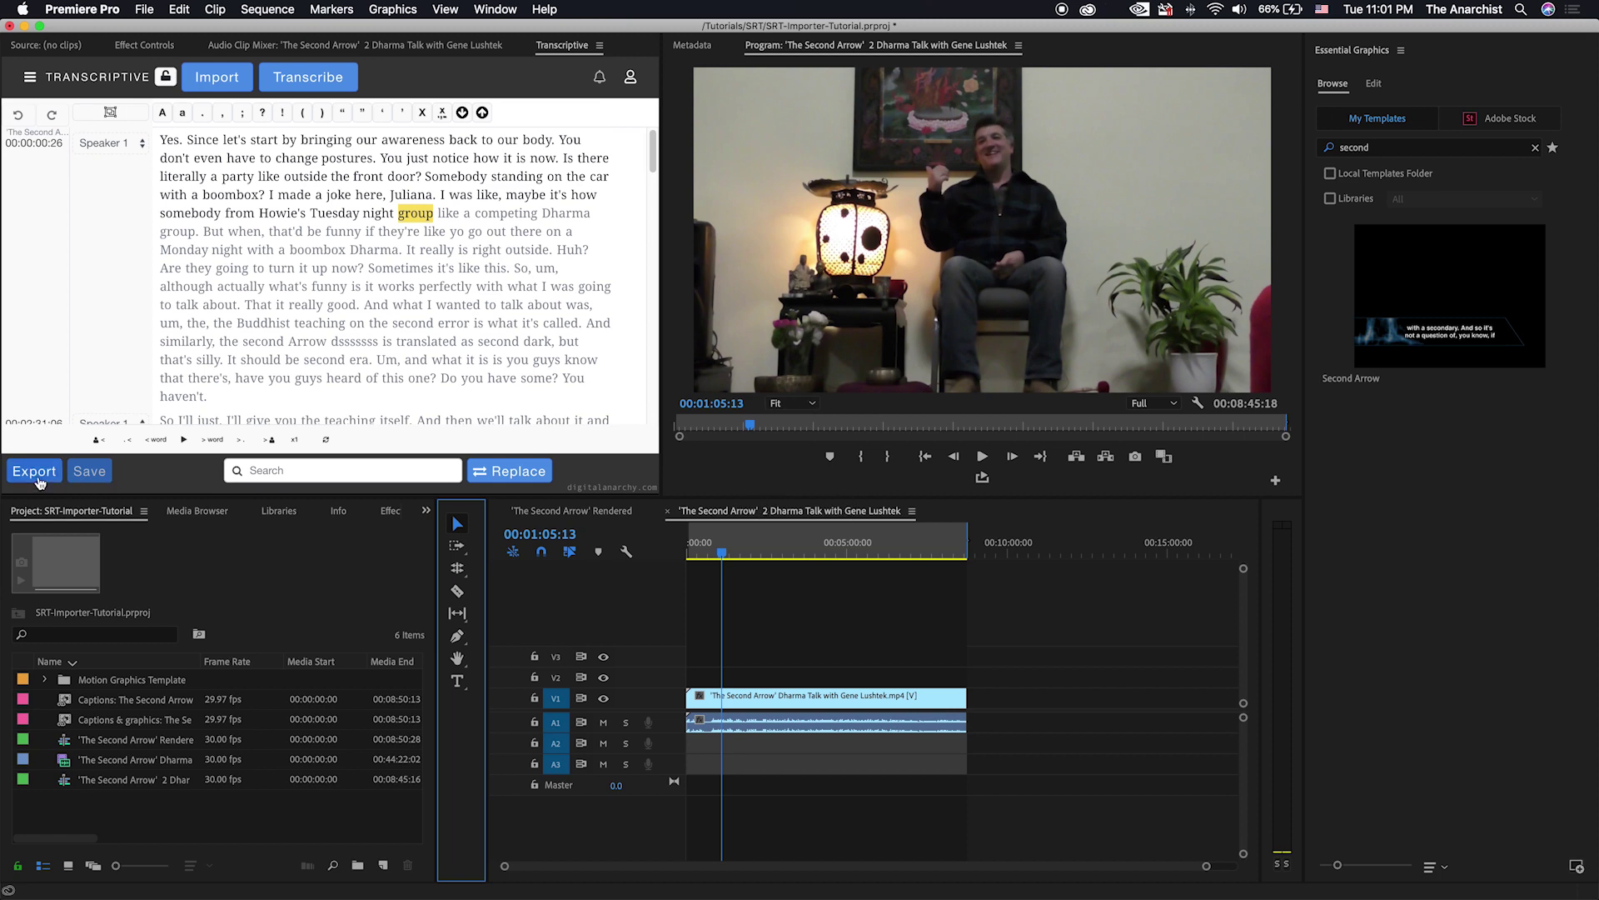
pyautogui.click(35, 472)
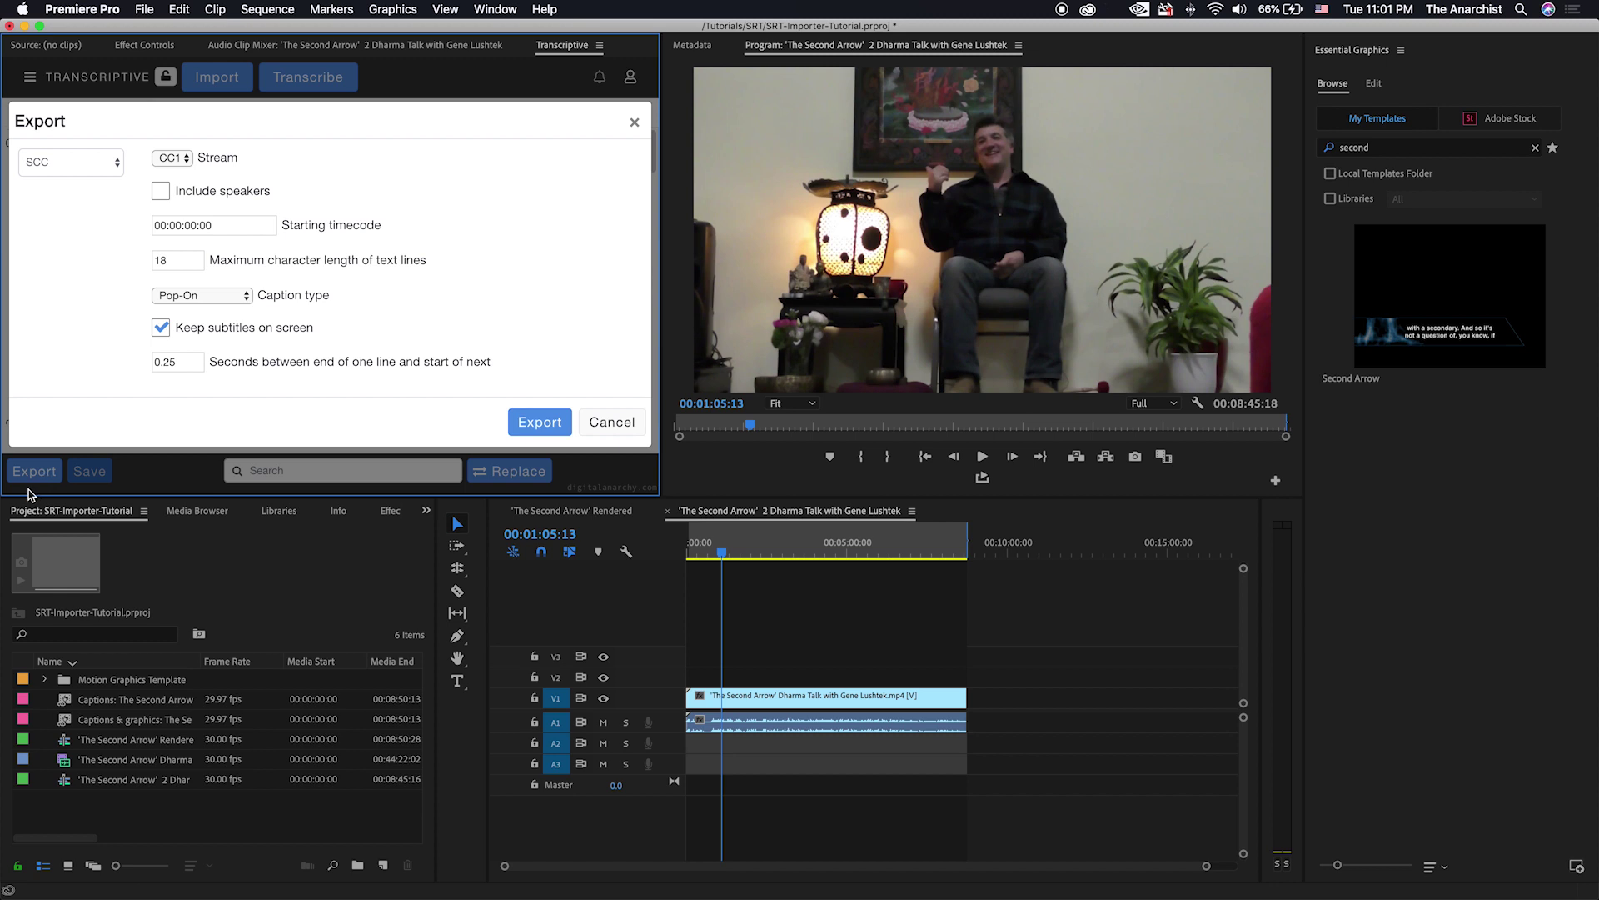
pyautogui.click(79, 162)
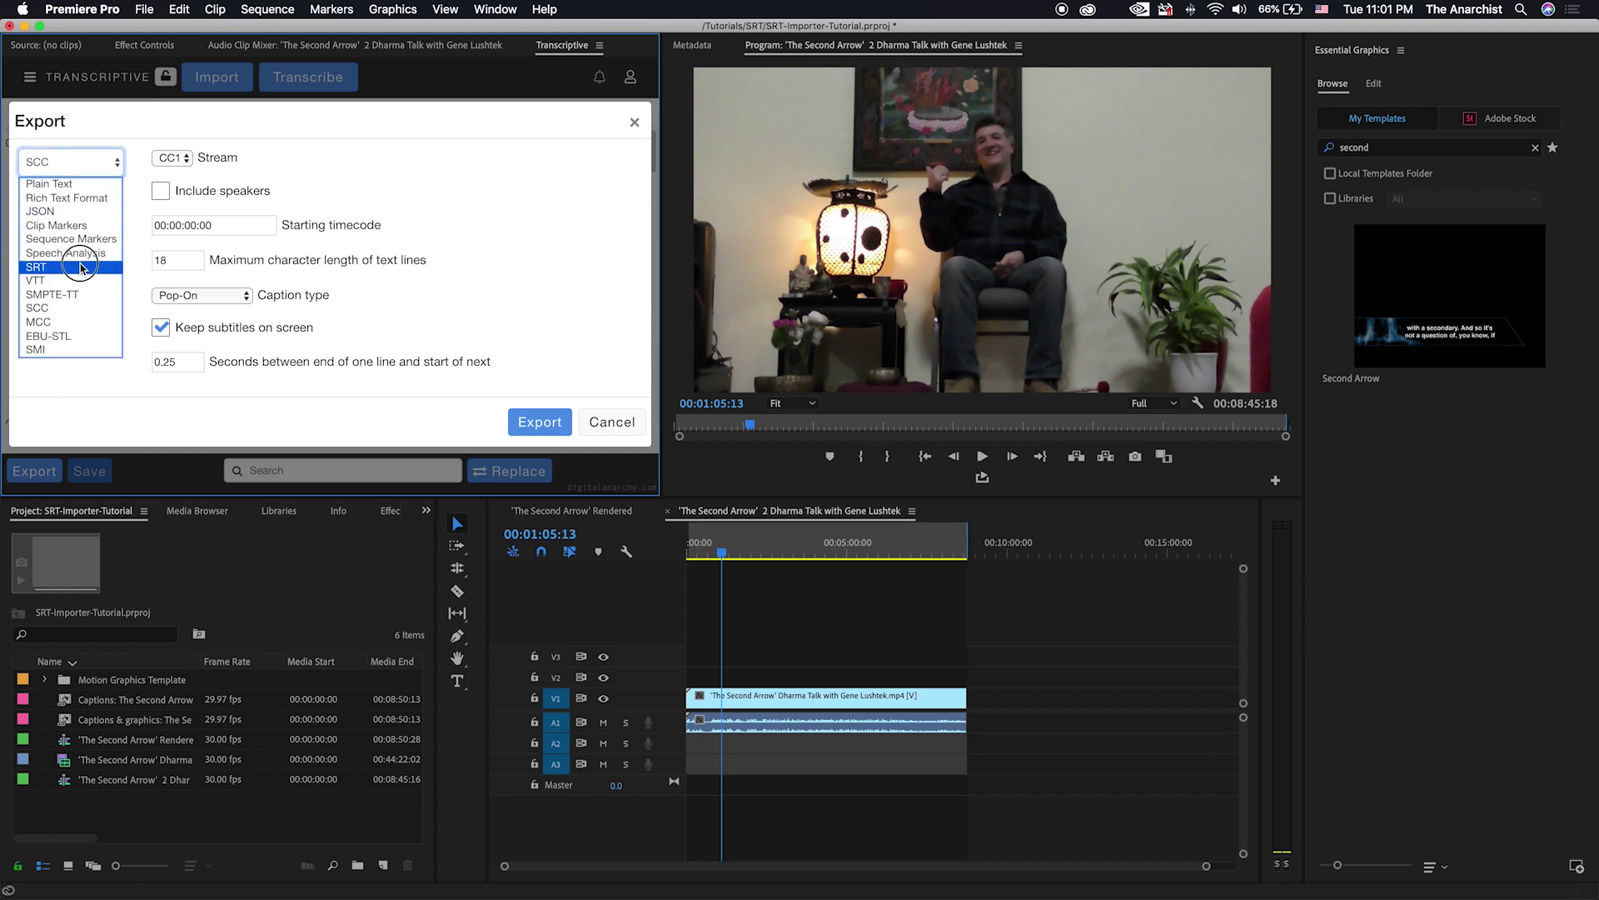
pyautogui.click(78, 282)
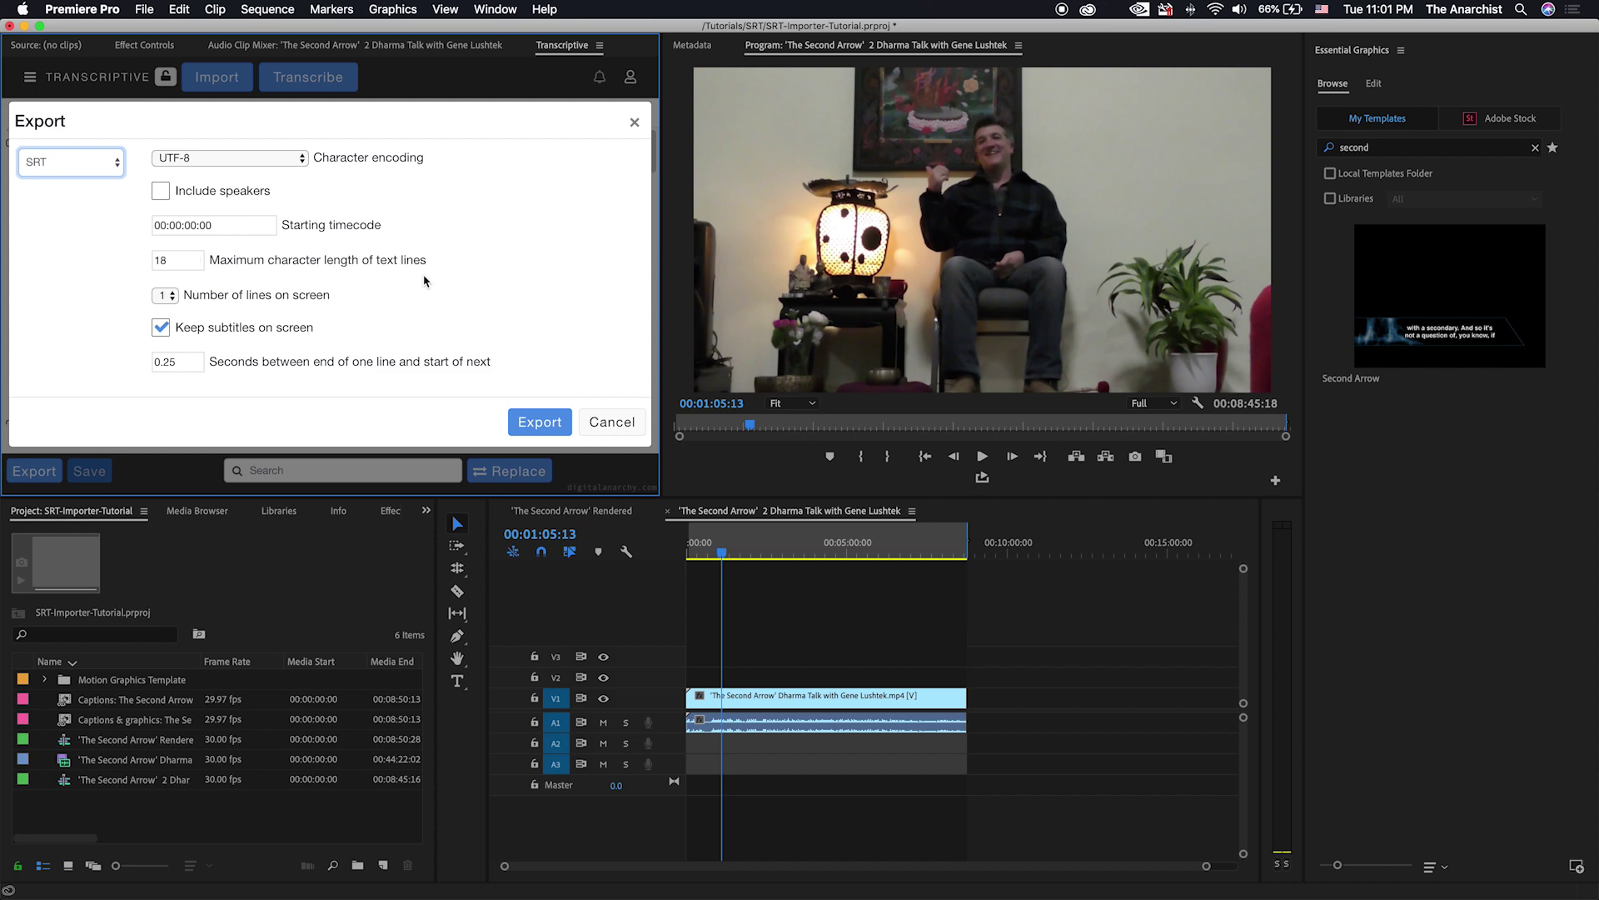
pyautogui.click(614, 423)
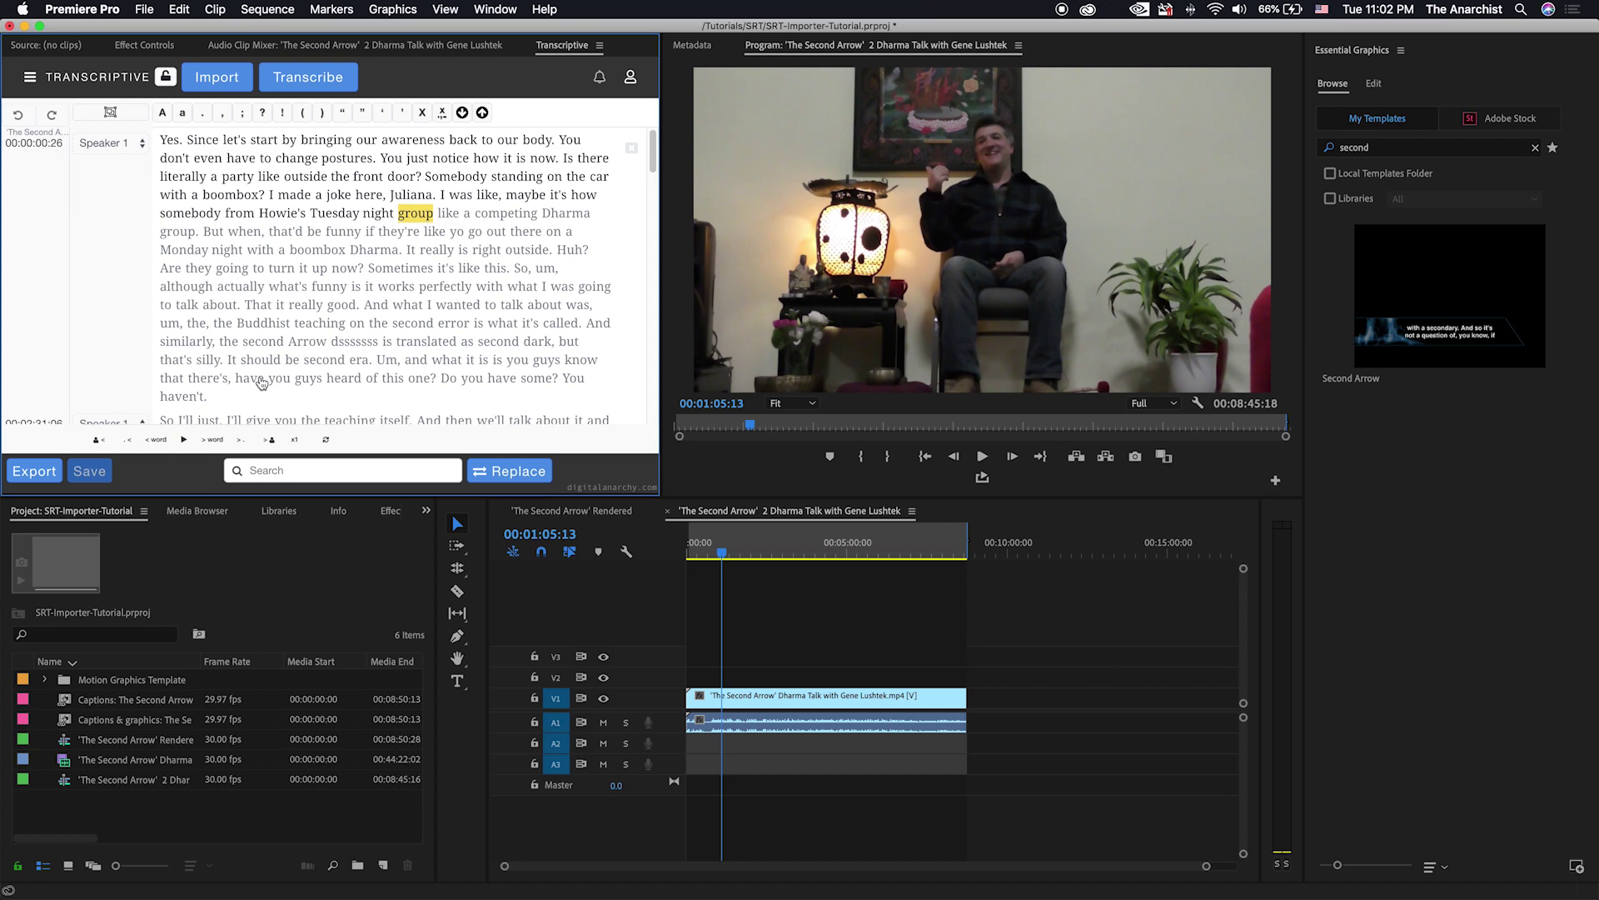
# - Import the Captions & graphics composition from SRT-Importer-AE.aep into the project
pyautogui.press('super+i')
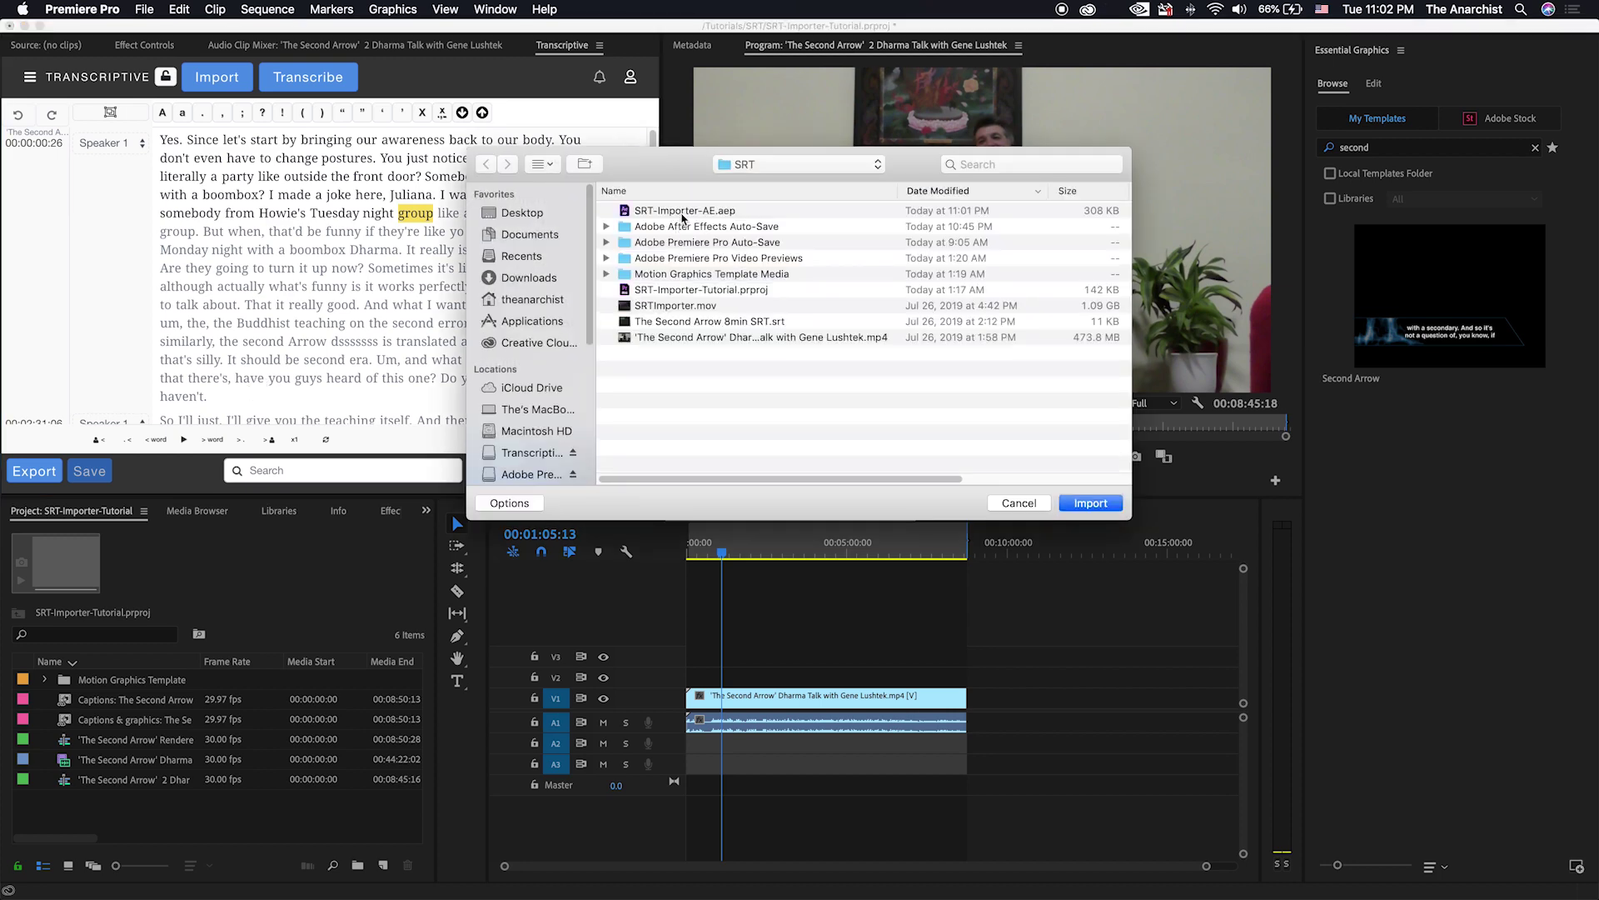
pyautogui.doubleClick(686, 214)
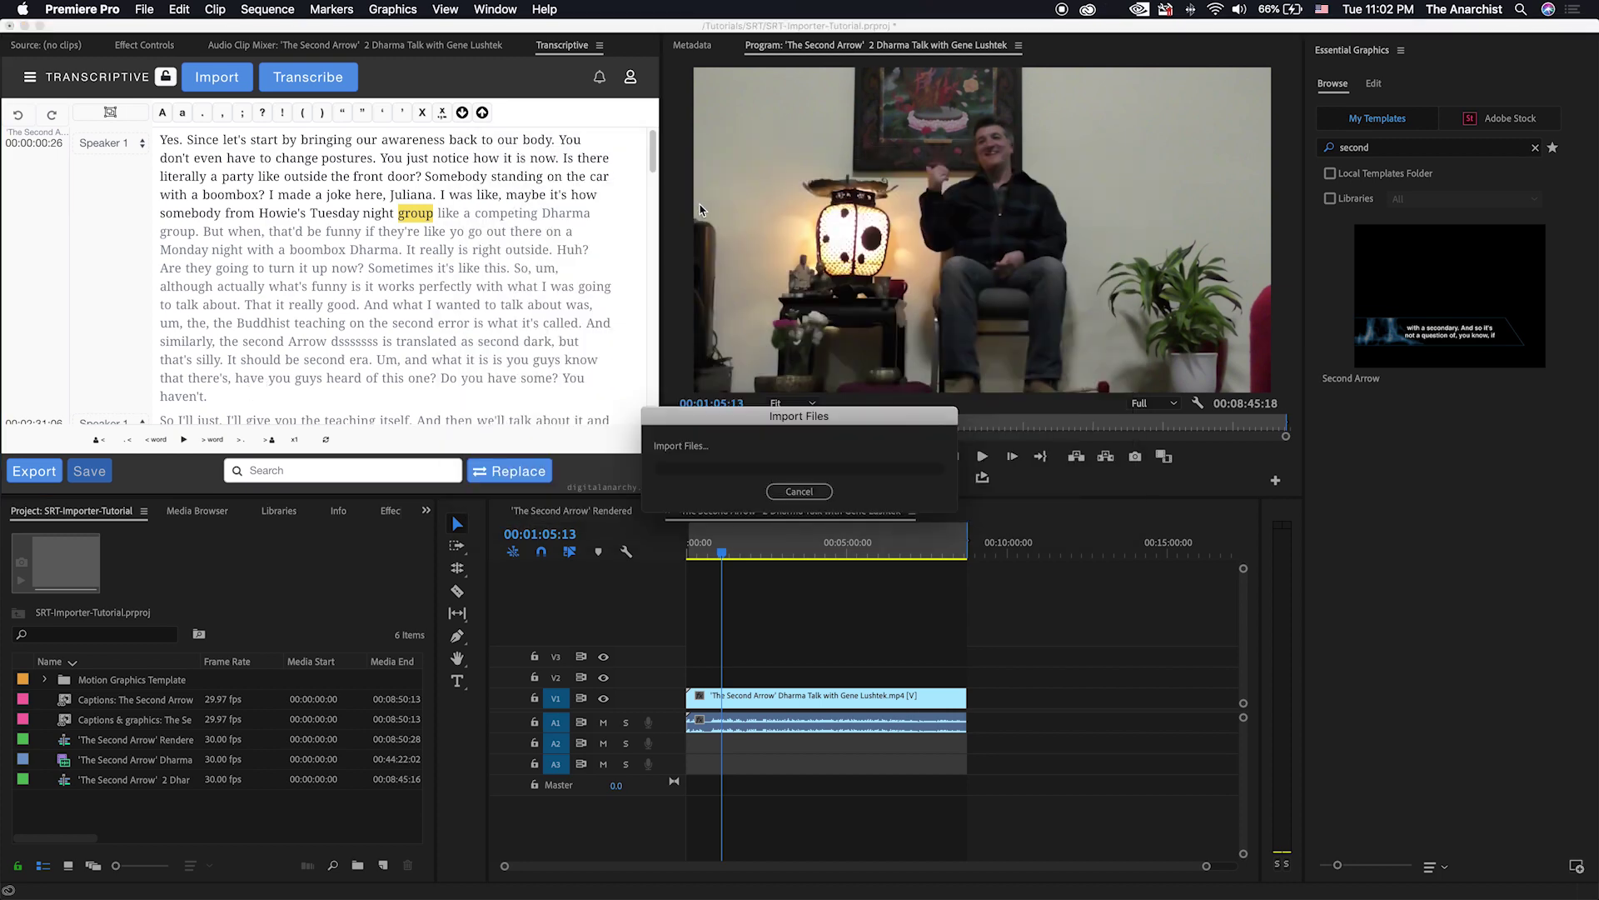
pyautogui.click(1078, 512)
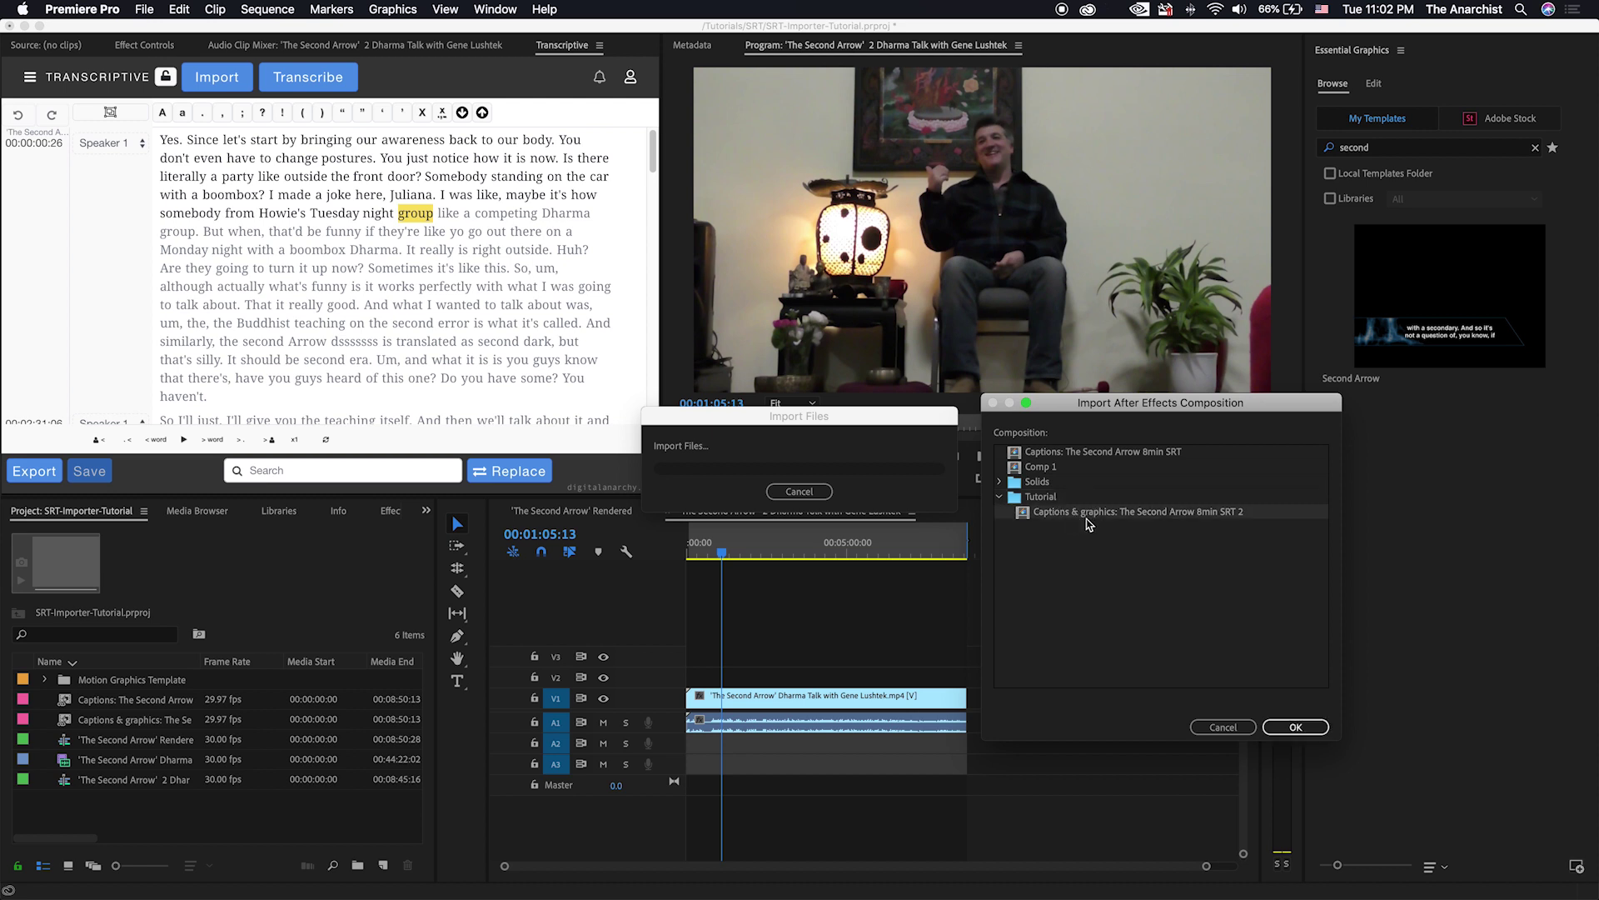
pyautogui.click(1310, 727)
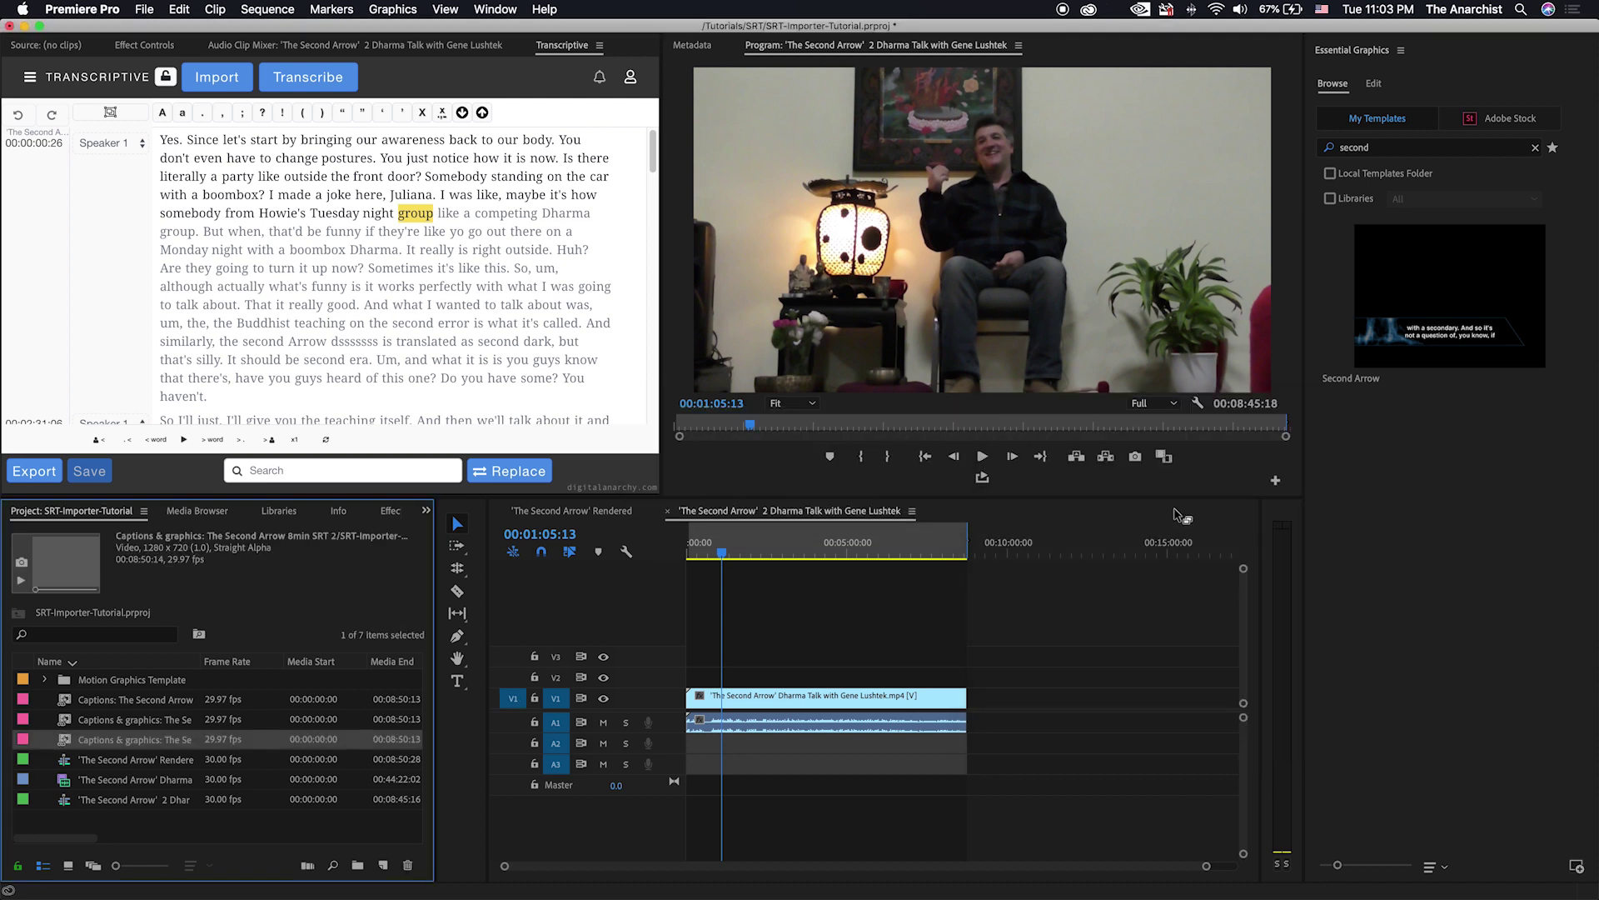
# - Place the Captions & graphics composition on V2 above the talk video
pyautogui.moveTo(69, 743); pyautogui.dragTo(666, 675)
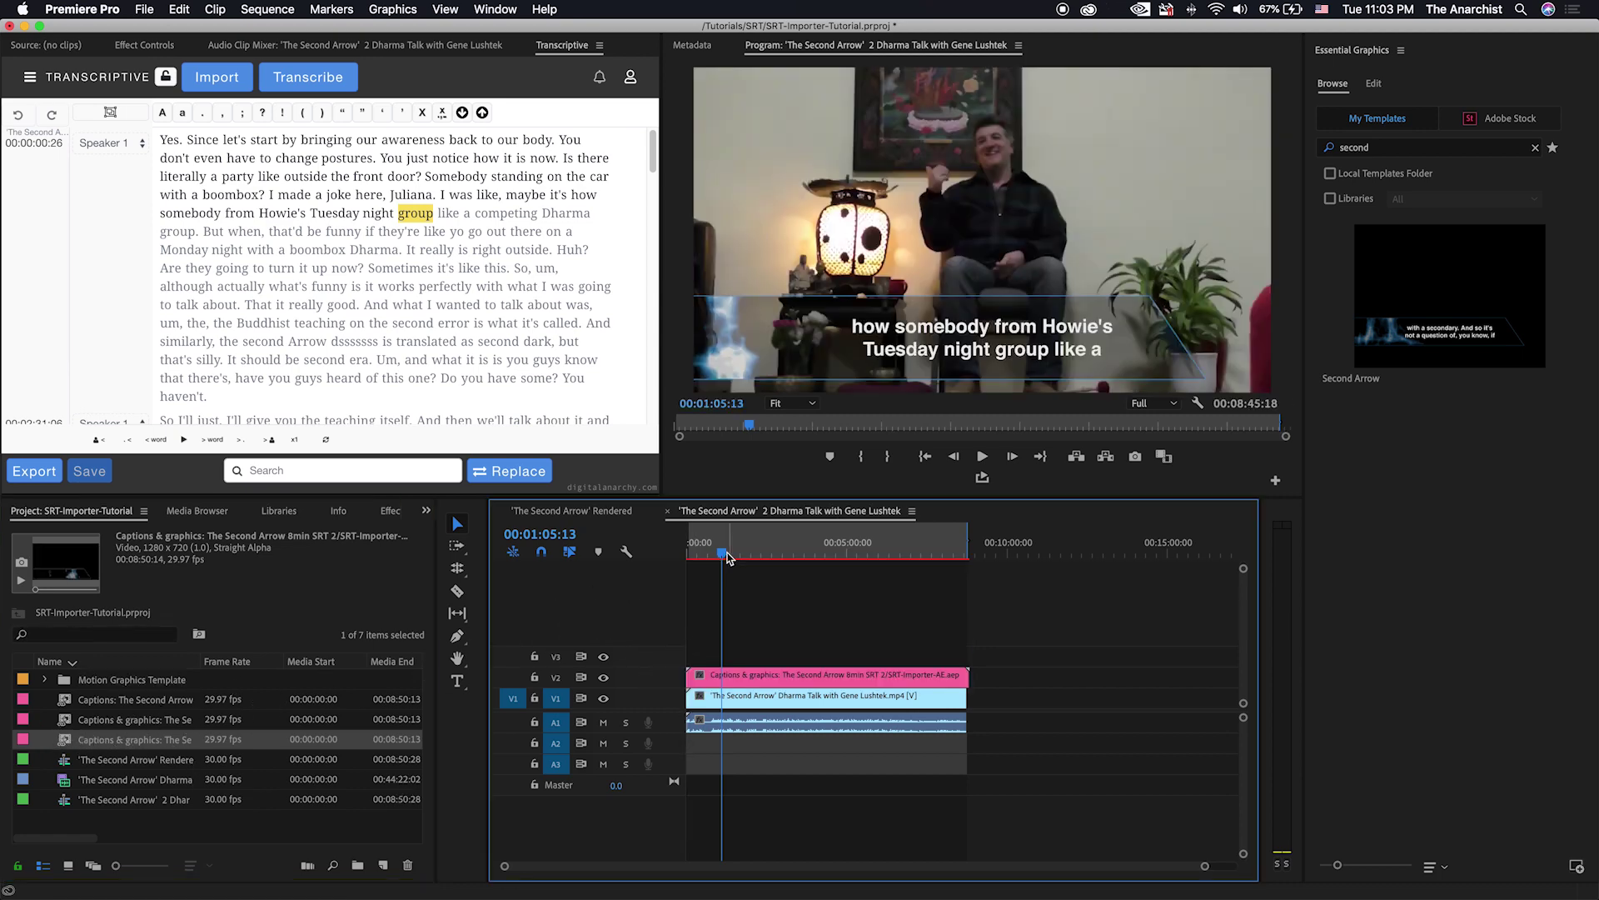
pyautogui.moveTo(721, 548); pyautogui.dragTo(838, 545)
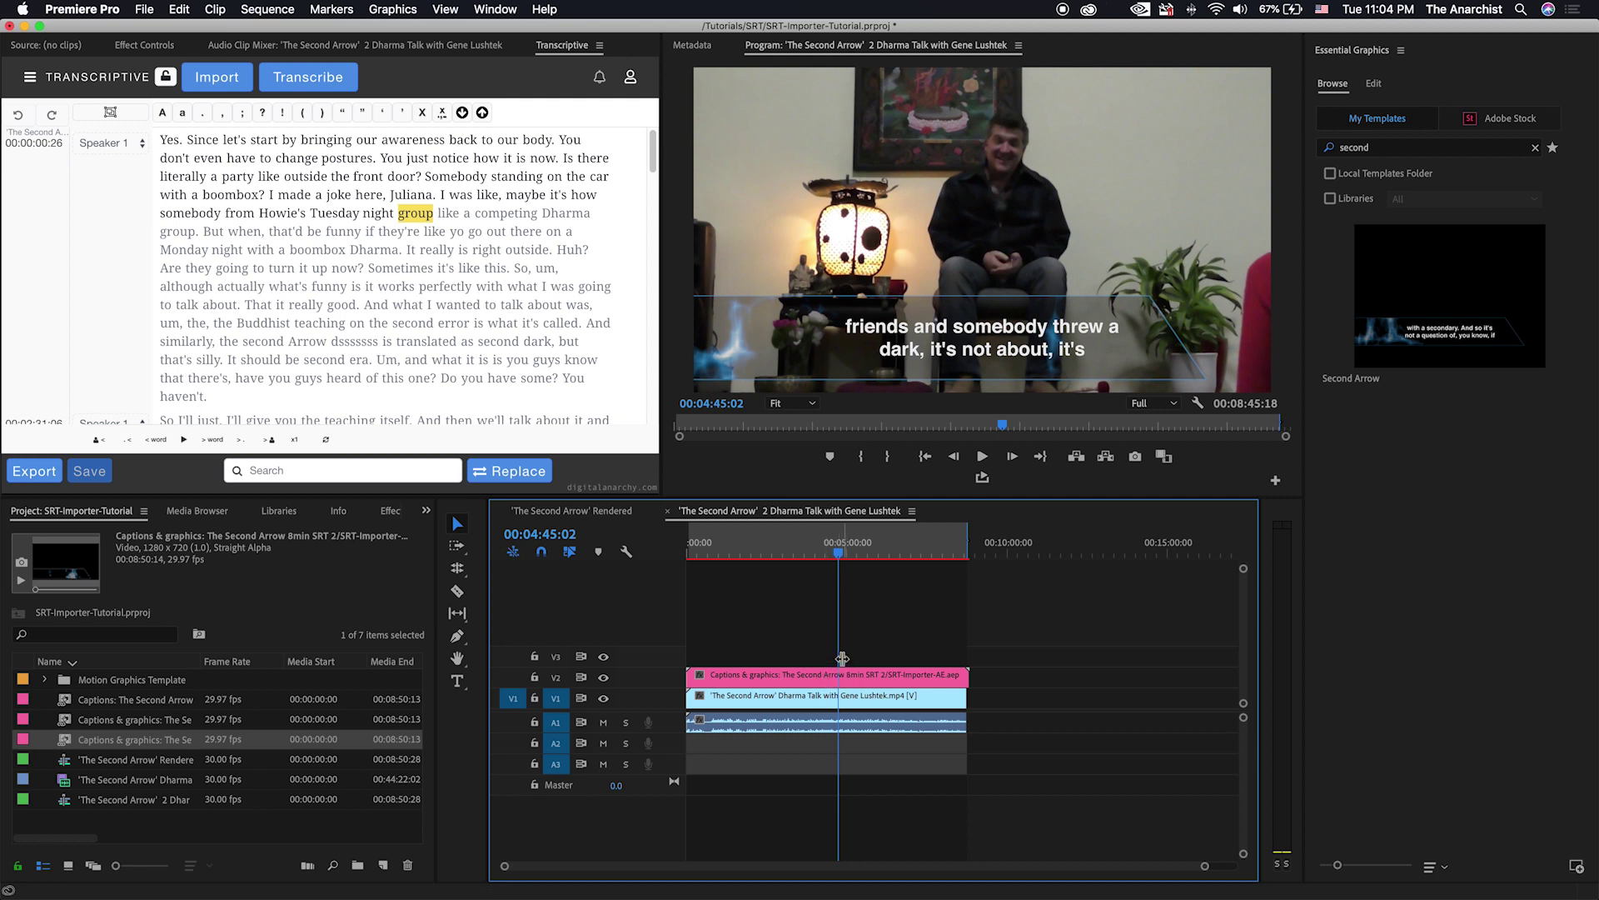
pyautogui.click(825, 678)
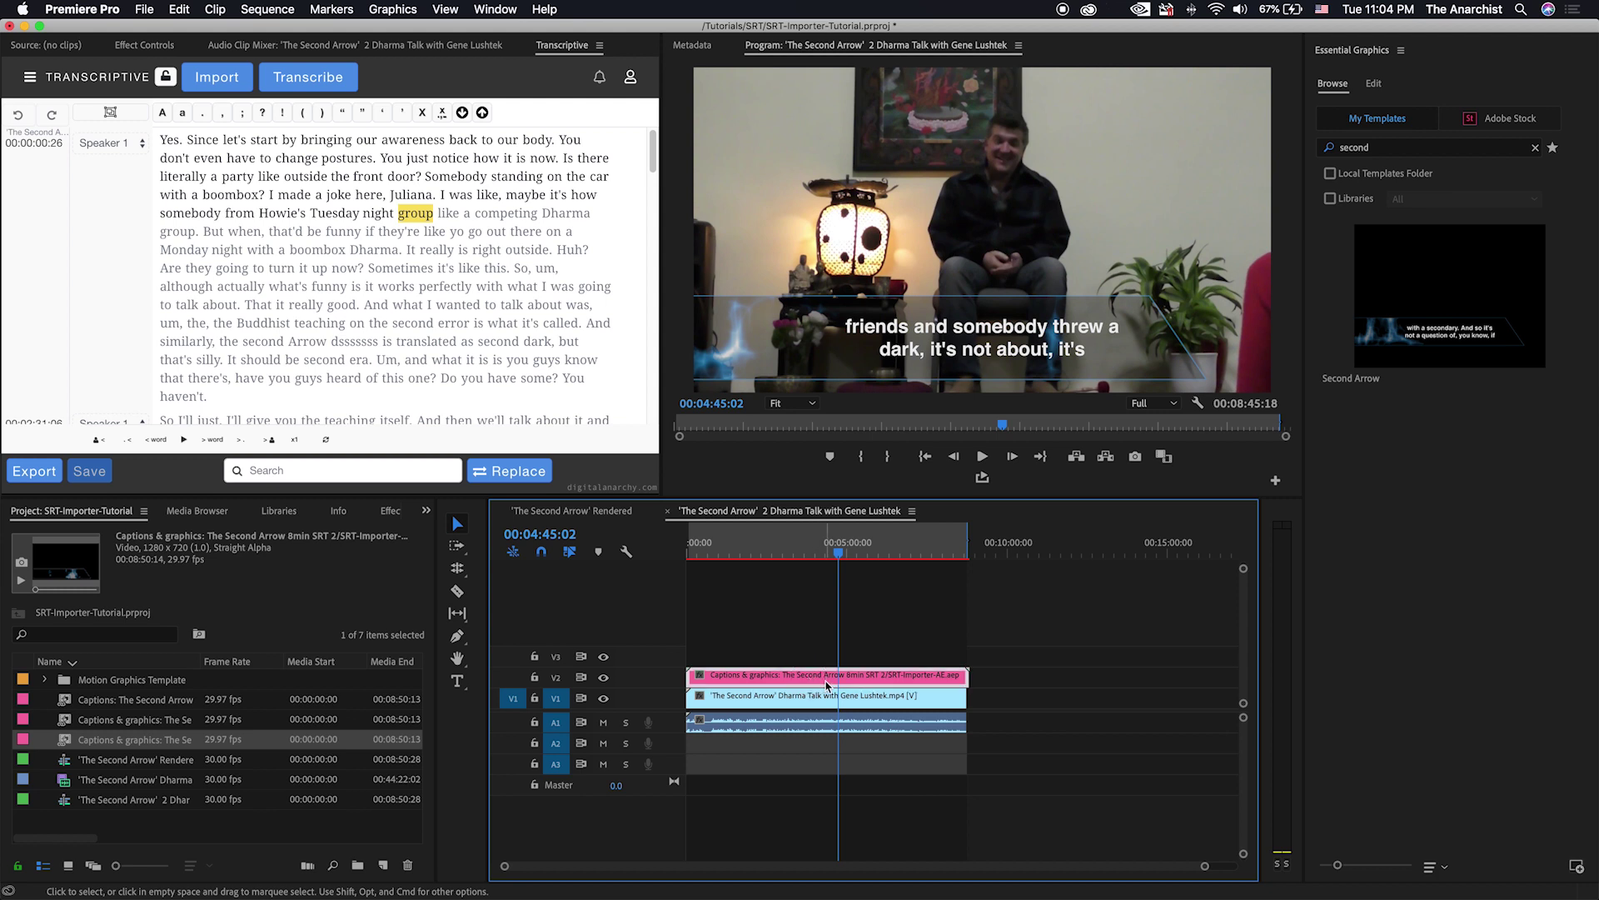
# - Replace the caption clip on V2 with the Second Arrow Essential Graphics template and preview it
pyautogui.press('Delete')
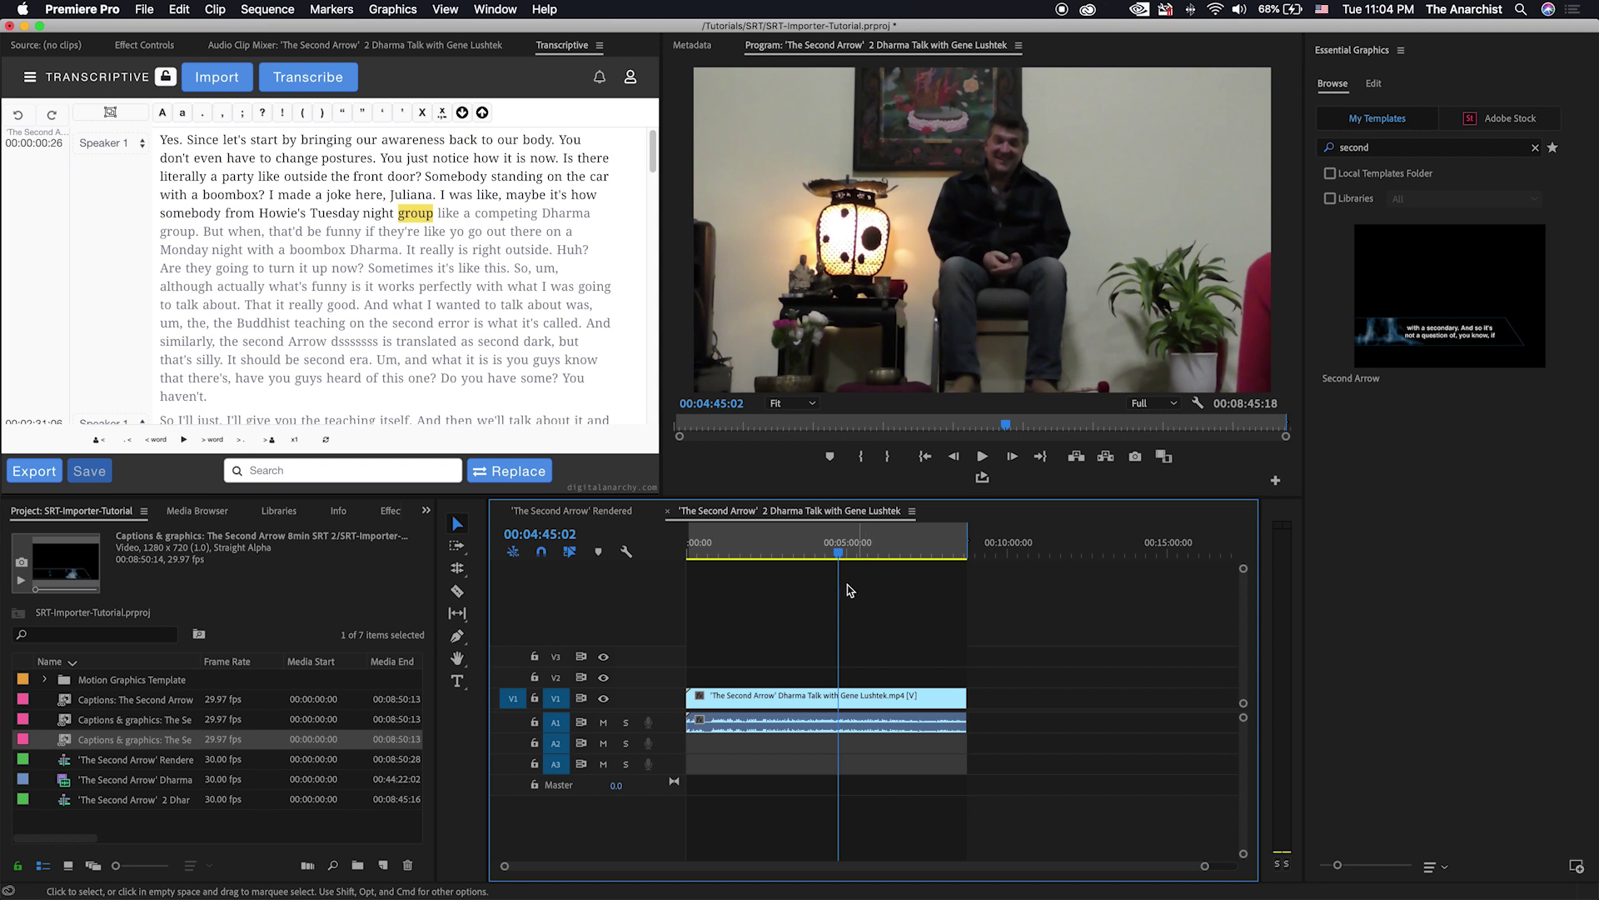
pyautogui.click(1368, 55)
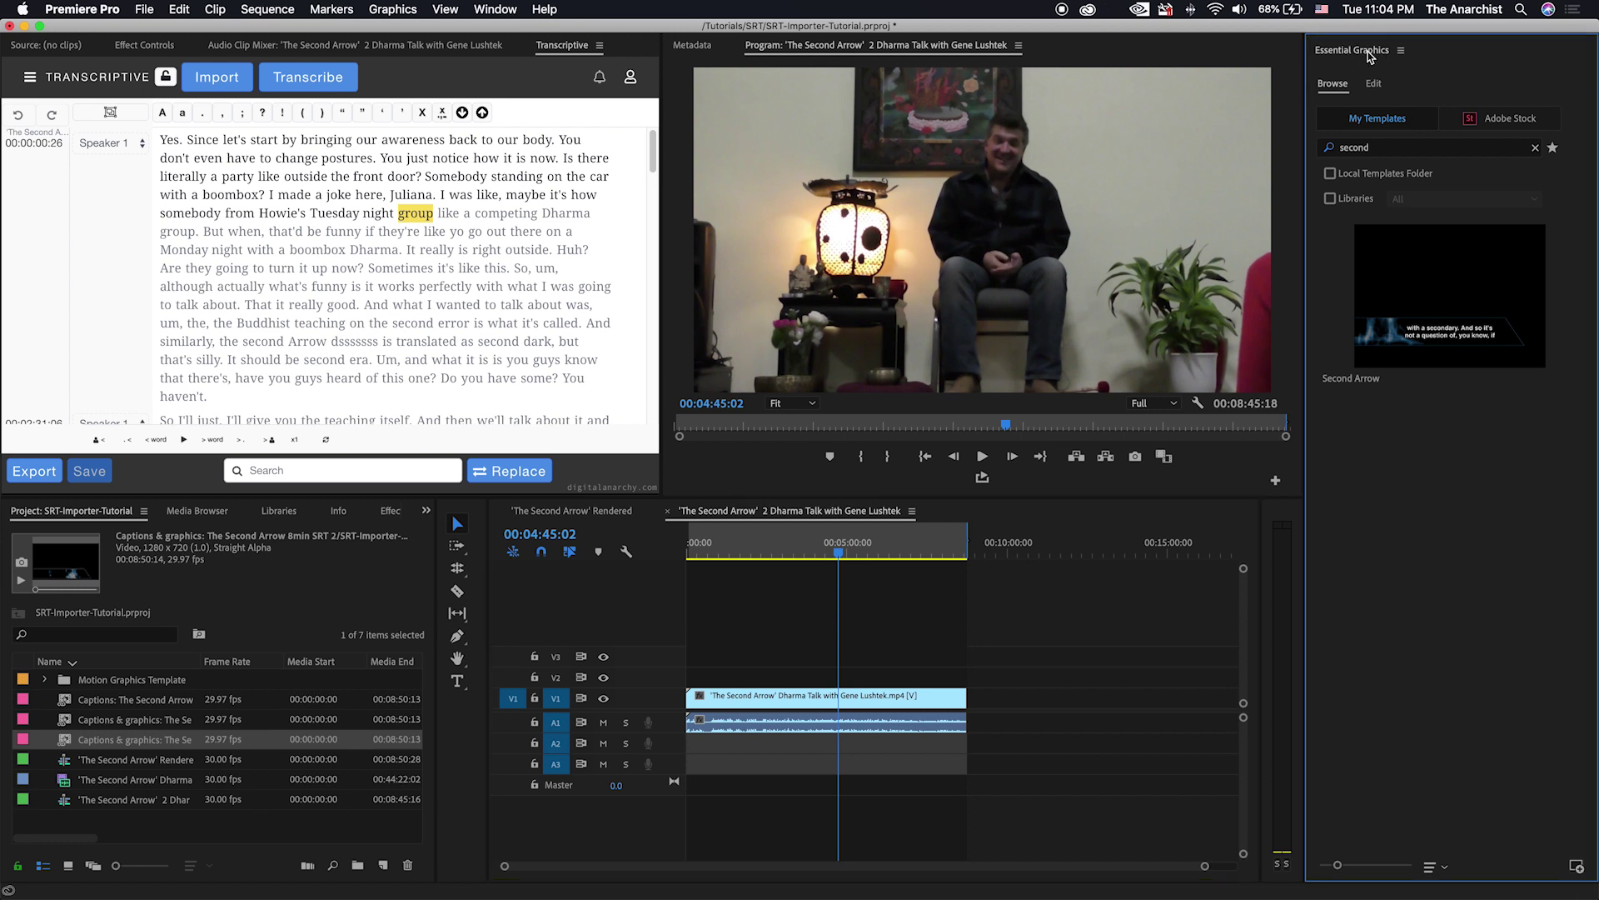
pyautogui.click(1392, 149)
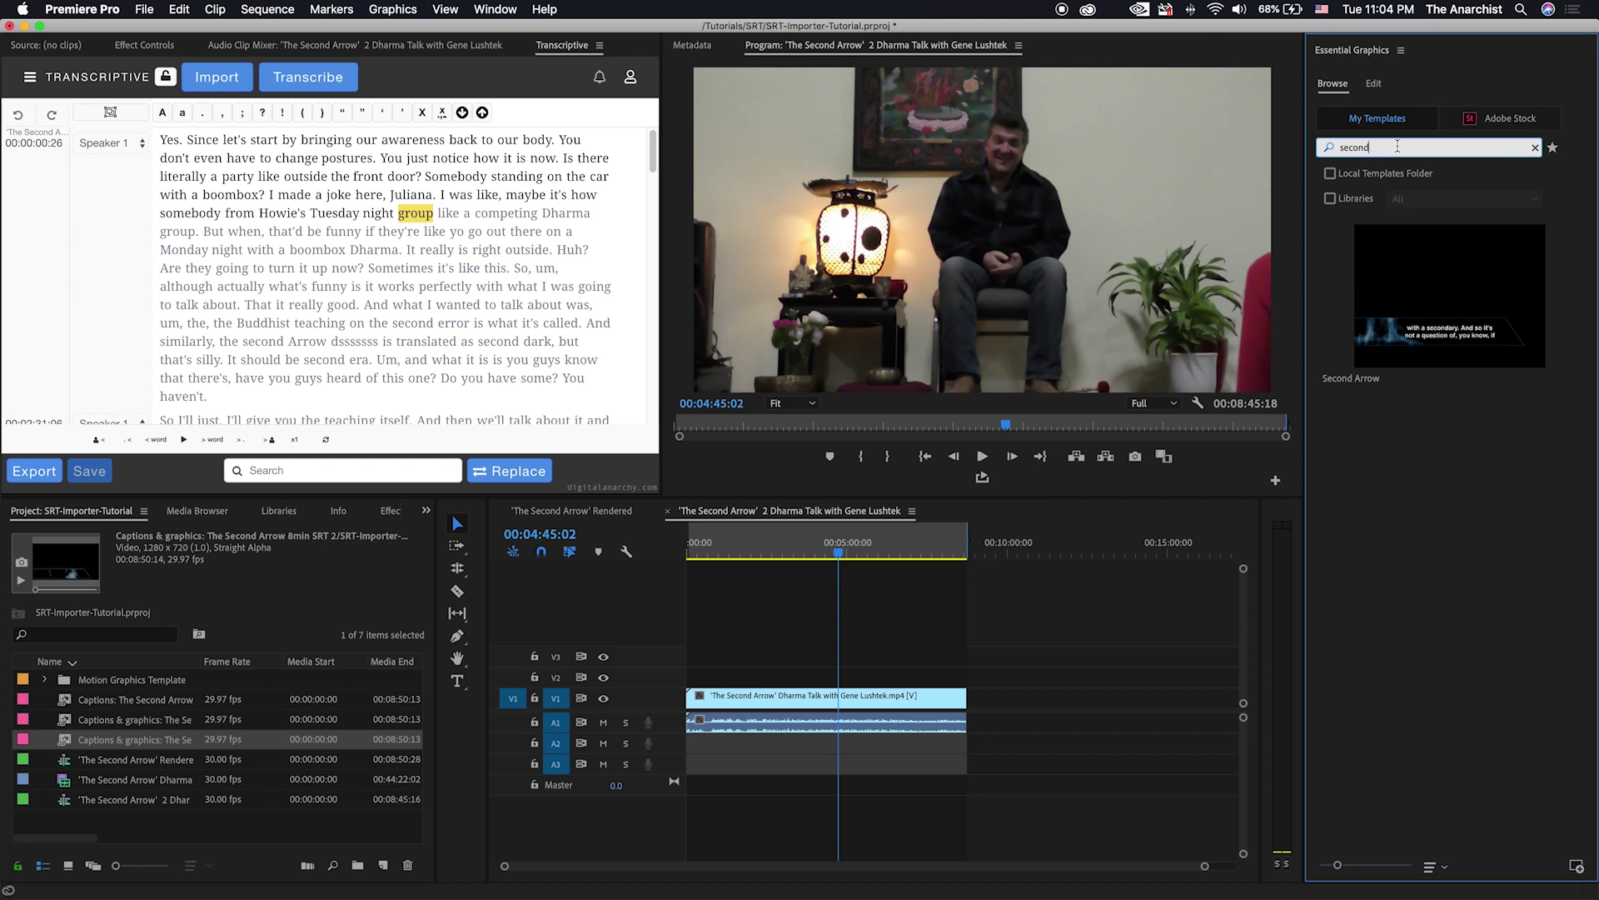
pyautogui.moveTo(1444, 293)
pyautogui.moveTo(1435, 313); pyautogui.dragTo(660, 678)
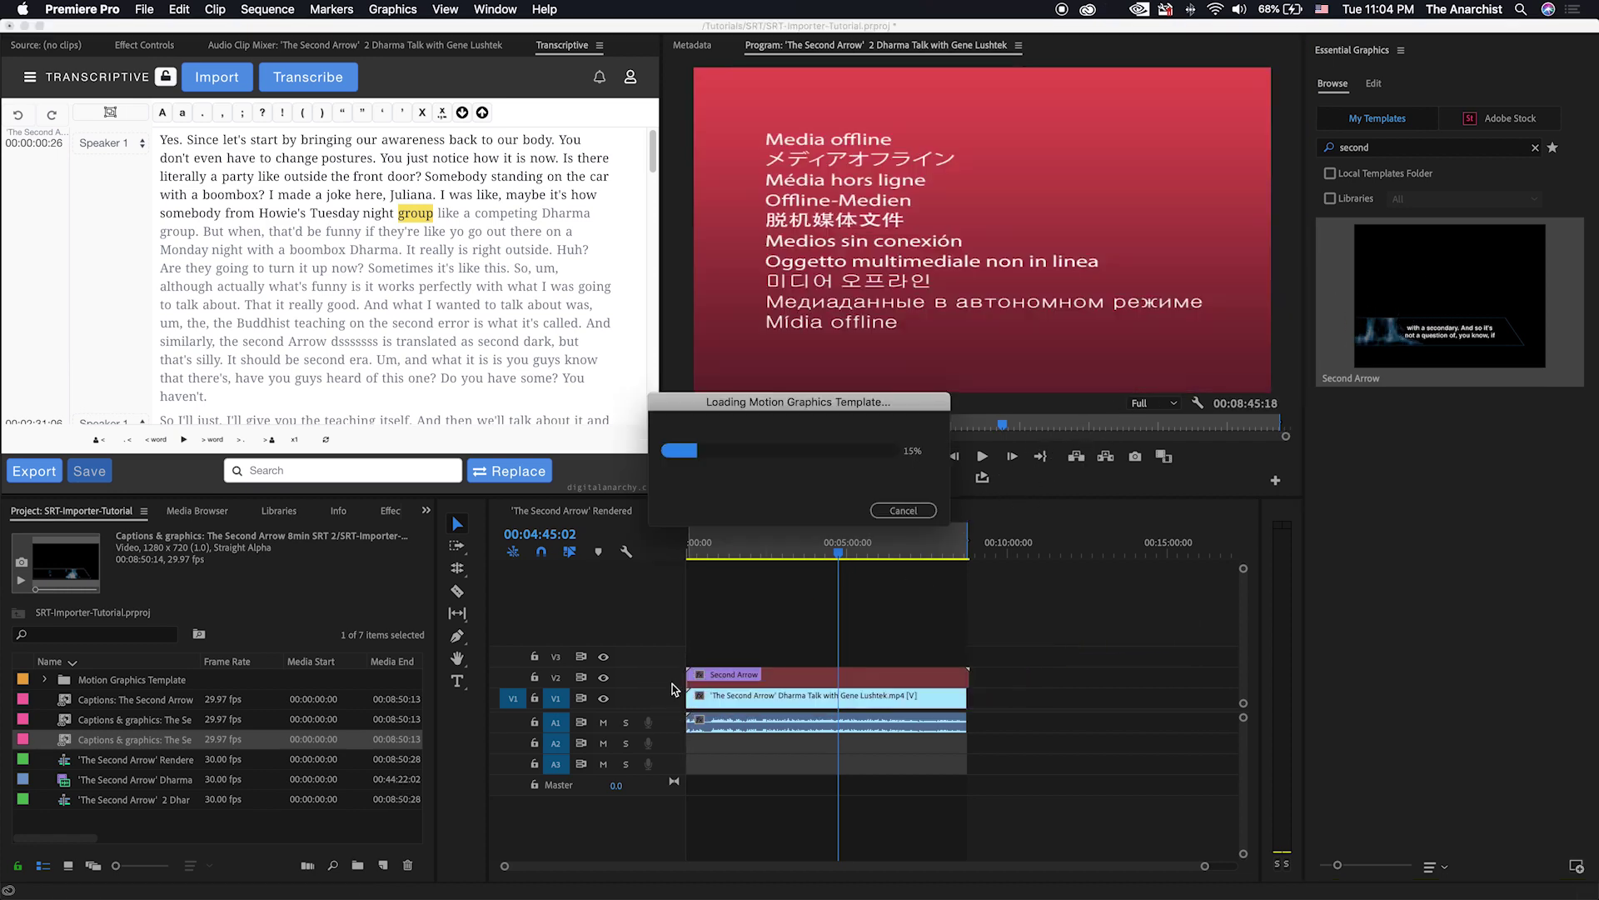
pyautogui.moveTo(775, 556)
pyautogui.mouseDown()
pyautogui.moveTo(727, 553)
pyautogui.moveTo(798, 556)
pyautogui.mouseUp()
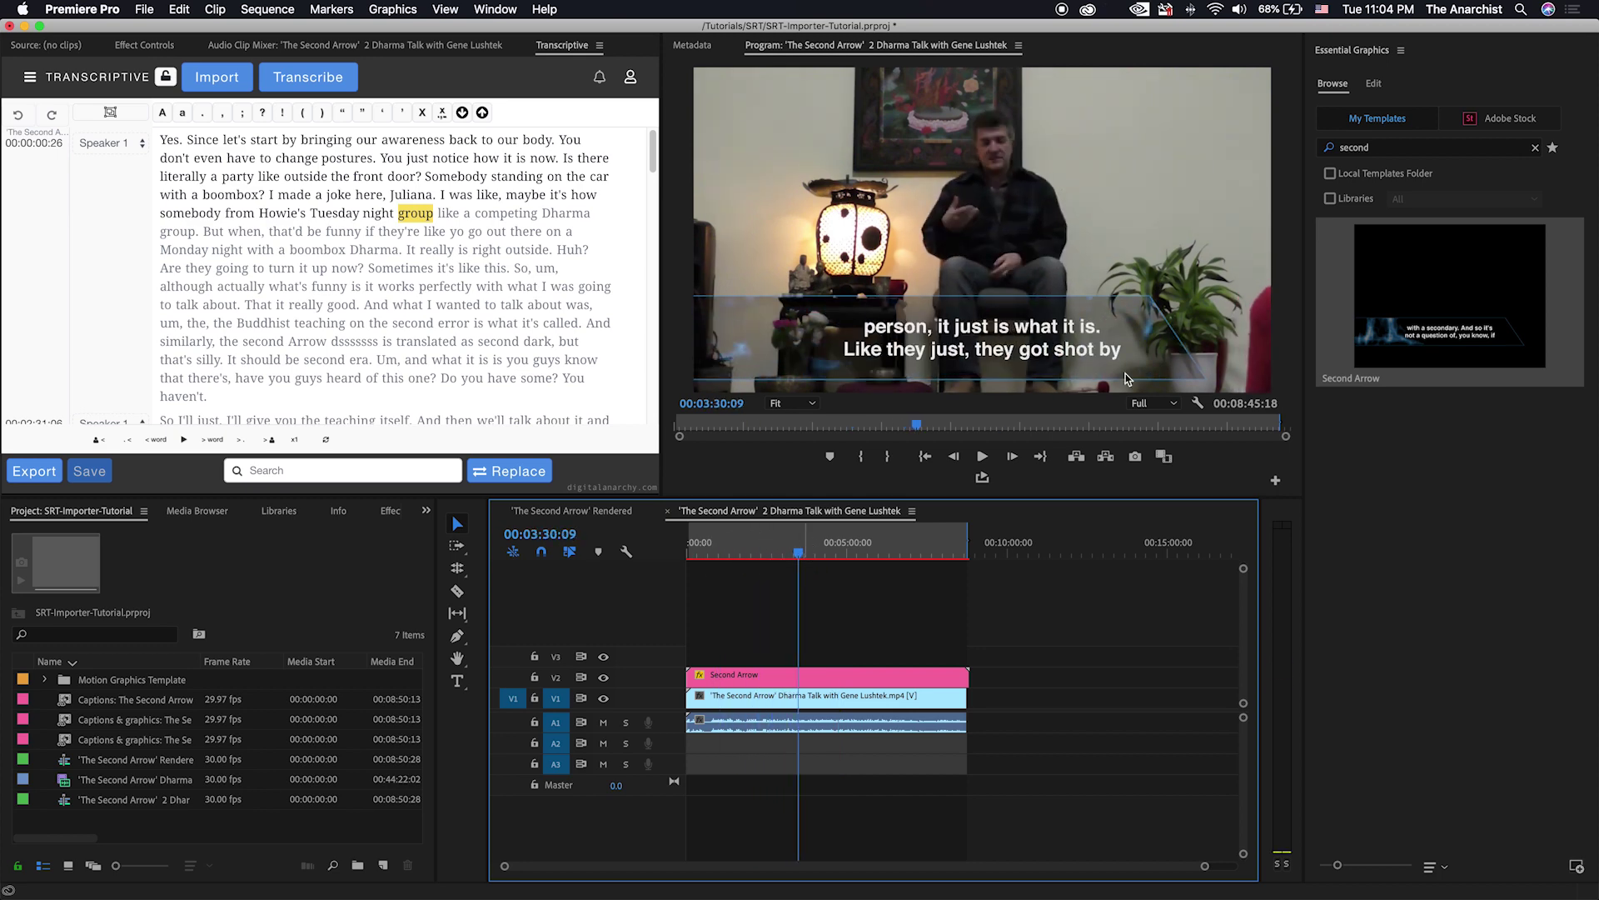
pyautogui.click(1374, 84)
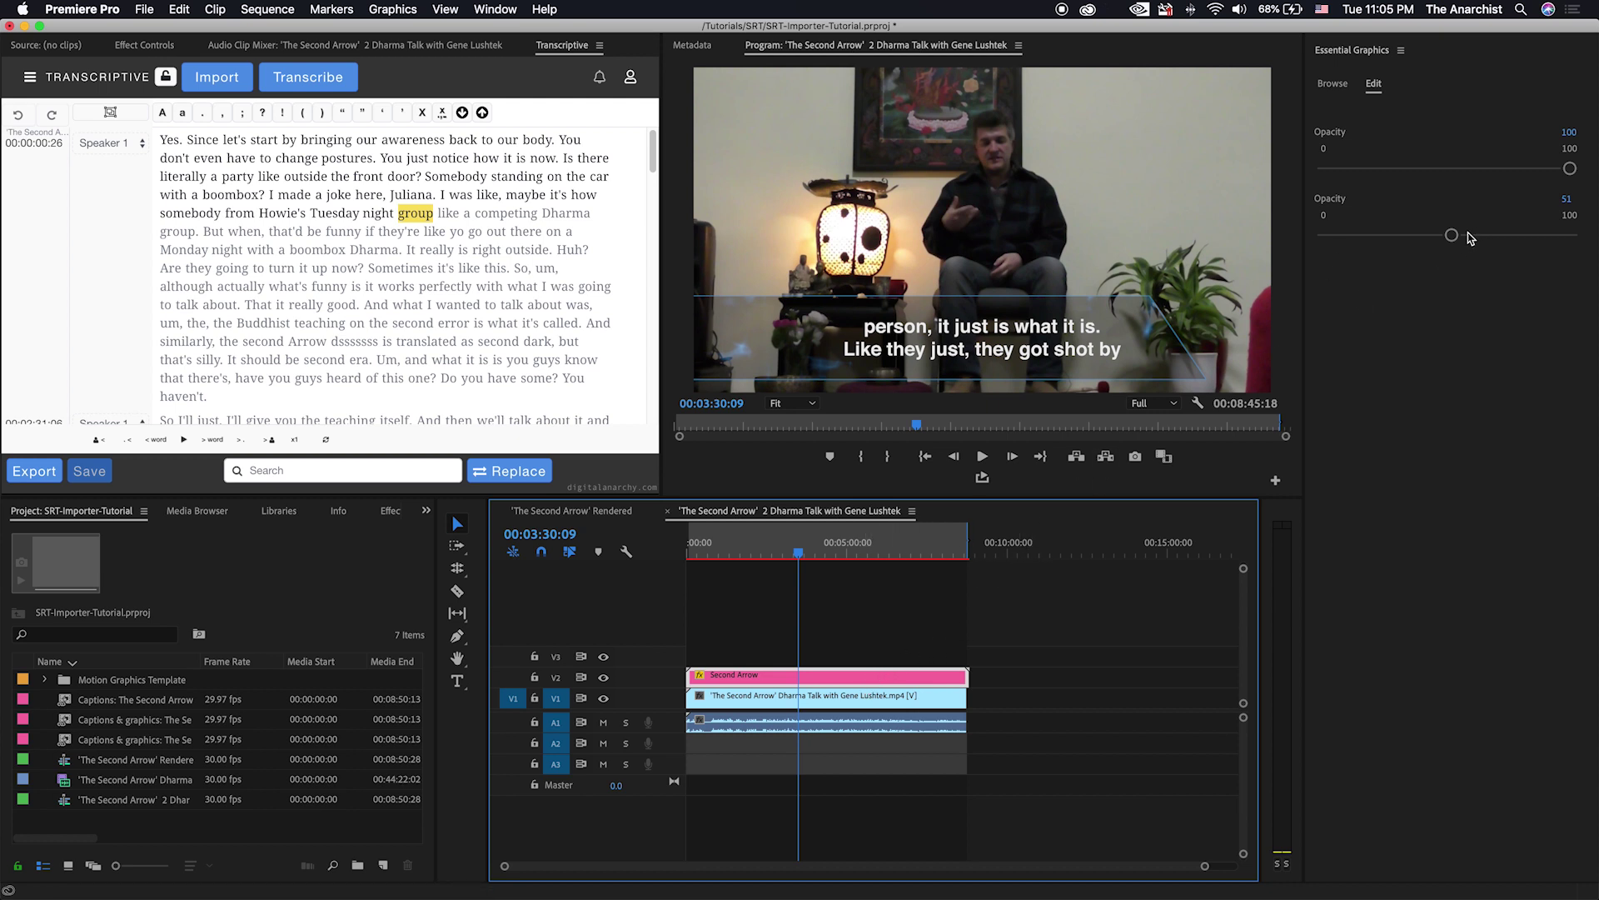
# - Set the template's first Opacity to 55 and the caption background Opacity to 59
pyautogui.moveTo(1454, 236); pyautogui.dragTo(1551, 235)
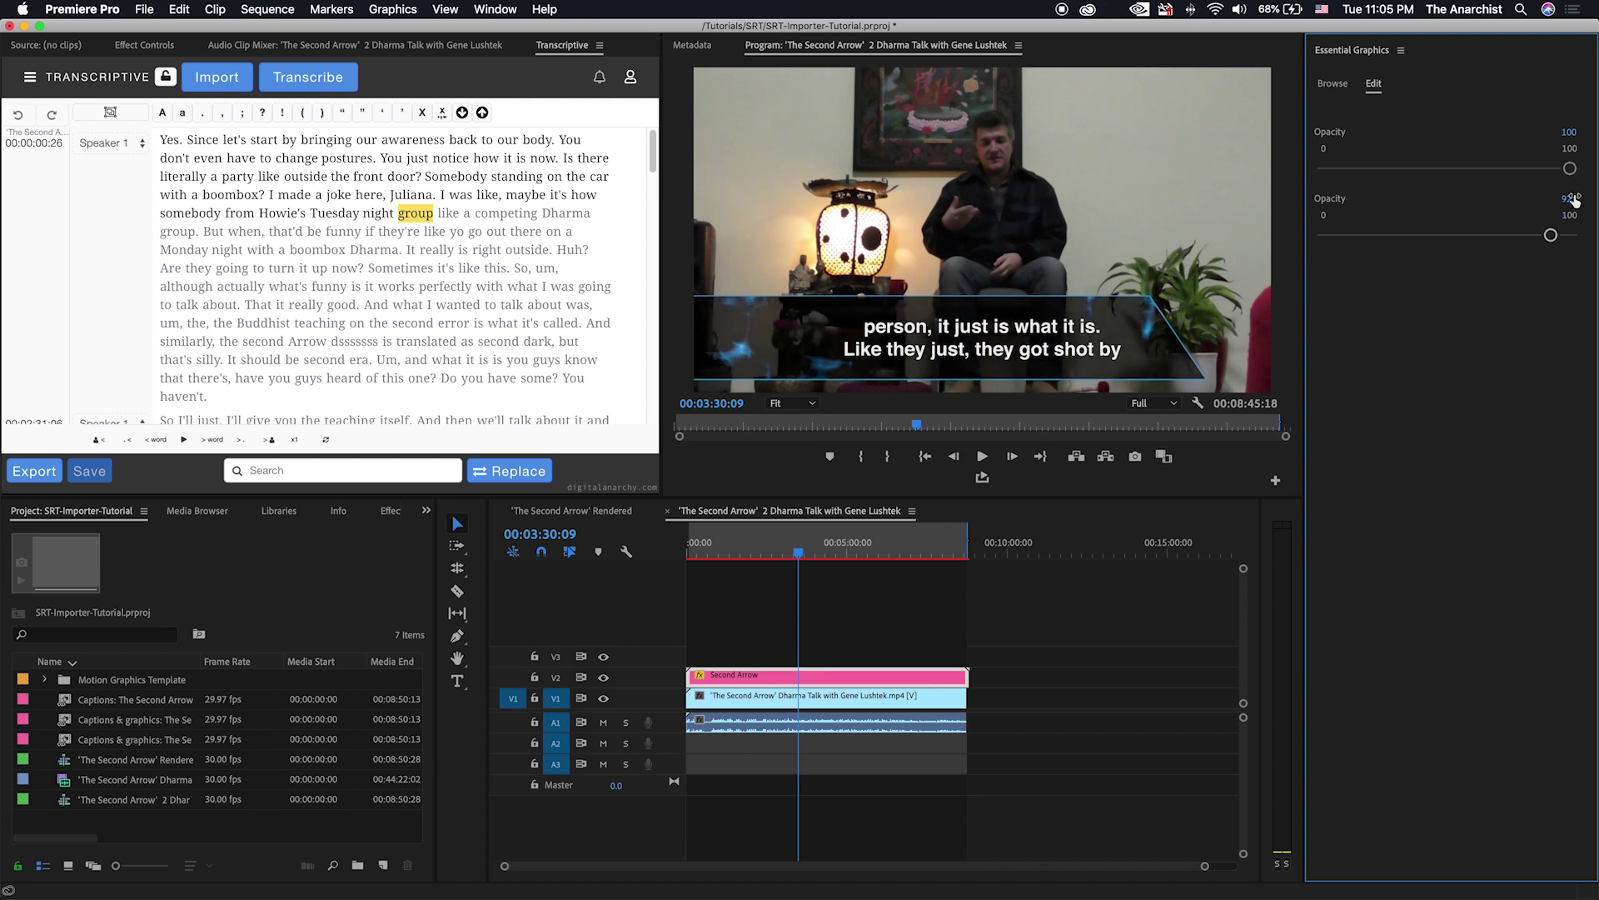
pyautogui.moveTo(1574, 173)
pyautogui.mouseDown()
pyautogui.moveTo(1409, 180)
pyautogui.moveTo(1595, 177)
pyautogui.mouseUp()
pyautogui.moveTo(1551, 236); pyautogui.dragTo(1468, 236)
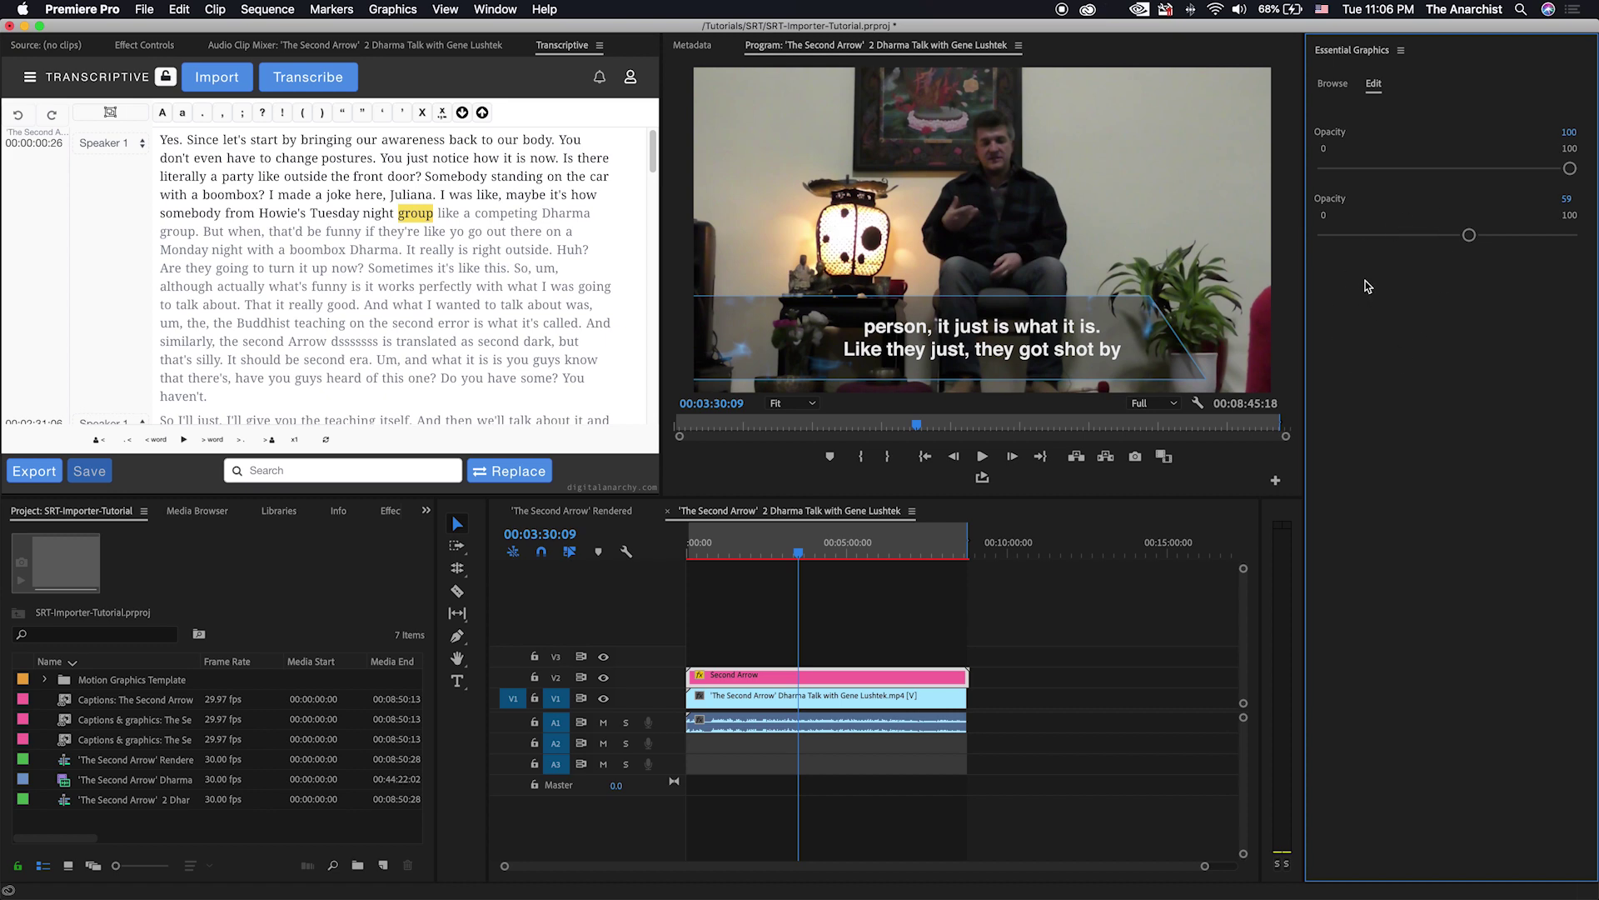
# - Preview captions near the start and around 2:43, then bring up Export Settings
pyautogui.moveTo(919, 548); pyautogui.dragTo(716, 565)
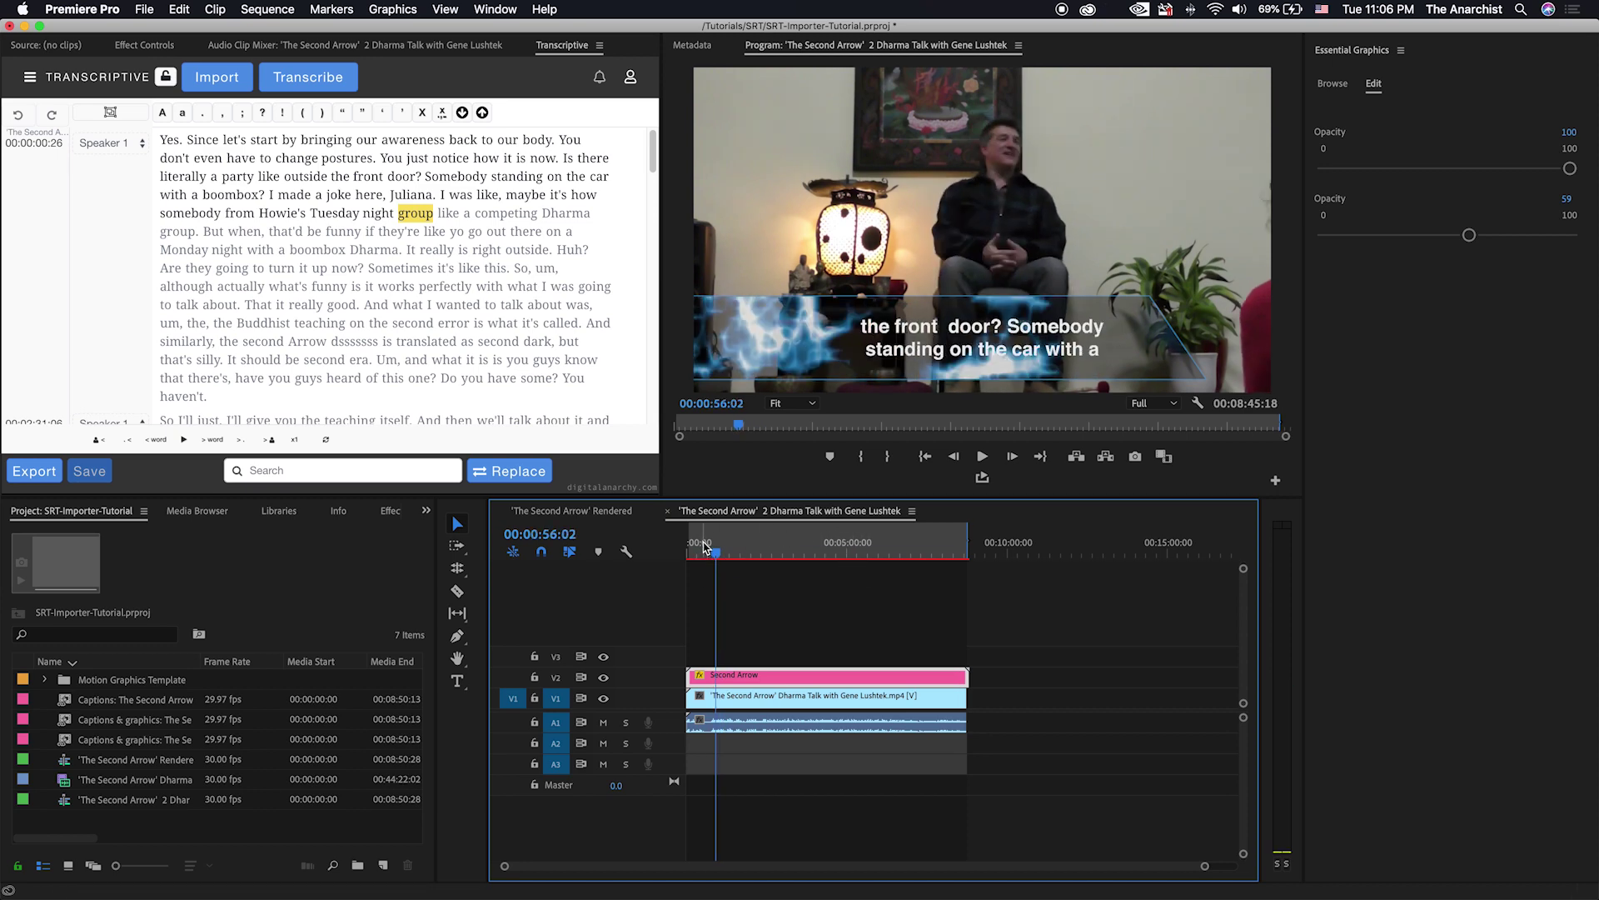
pyautogui.moveTo(720, 564); pyautogui.dragTo(778, 549)
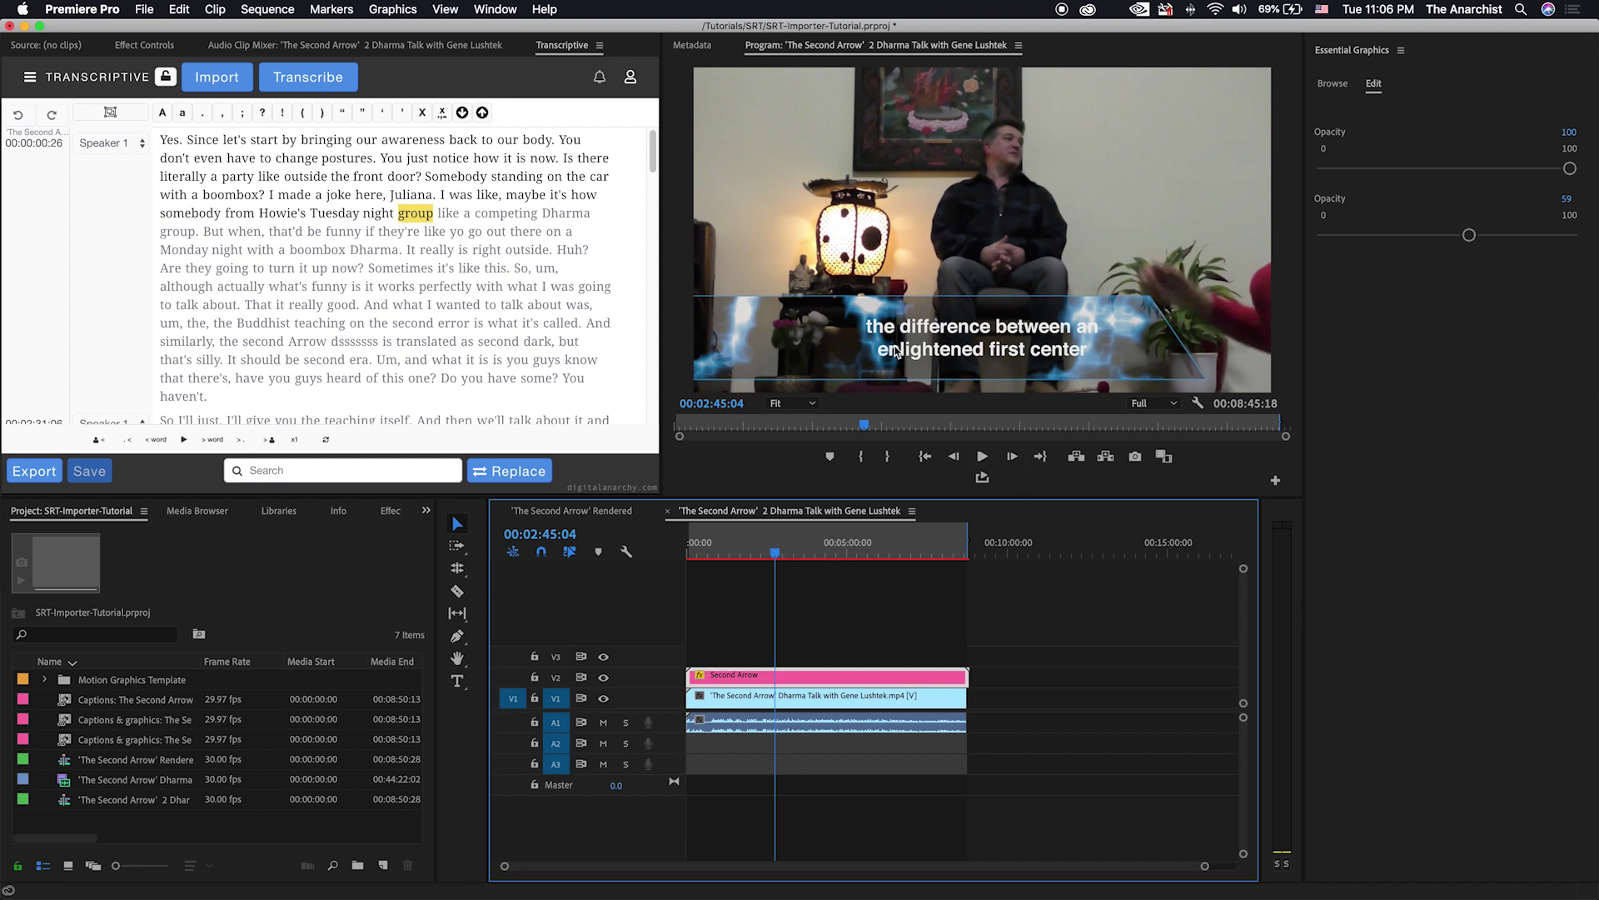
pyautogui.press('super+m')
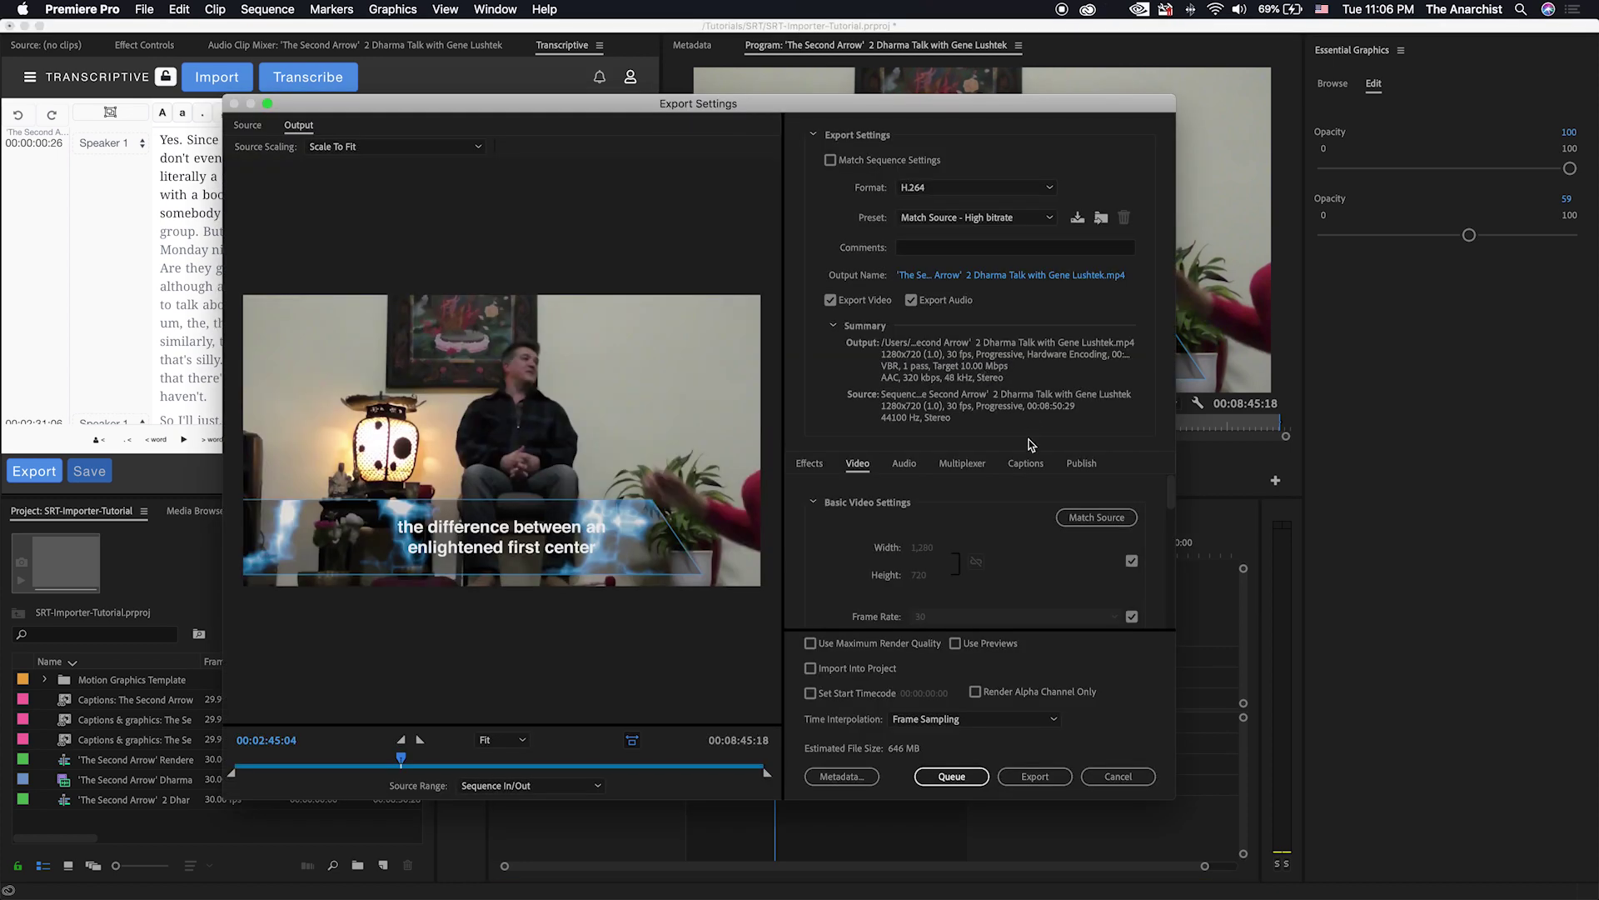
pyautogui.click(1027, 466)
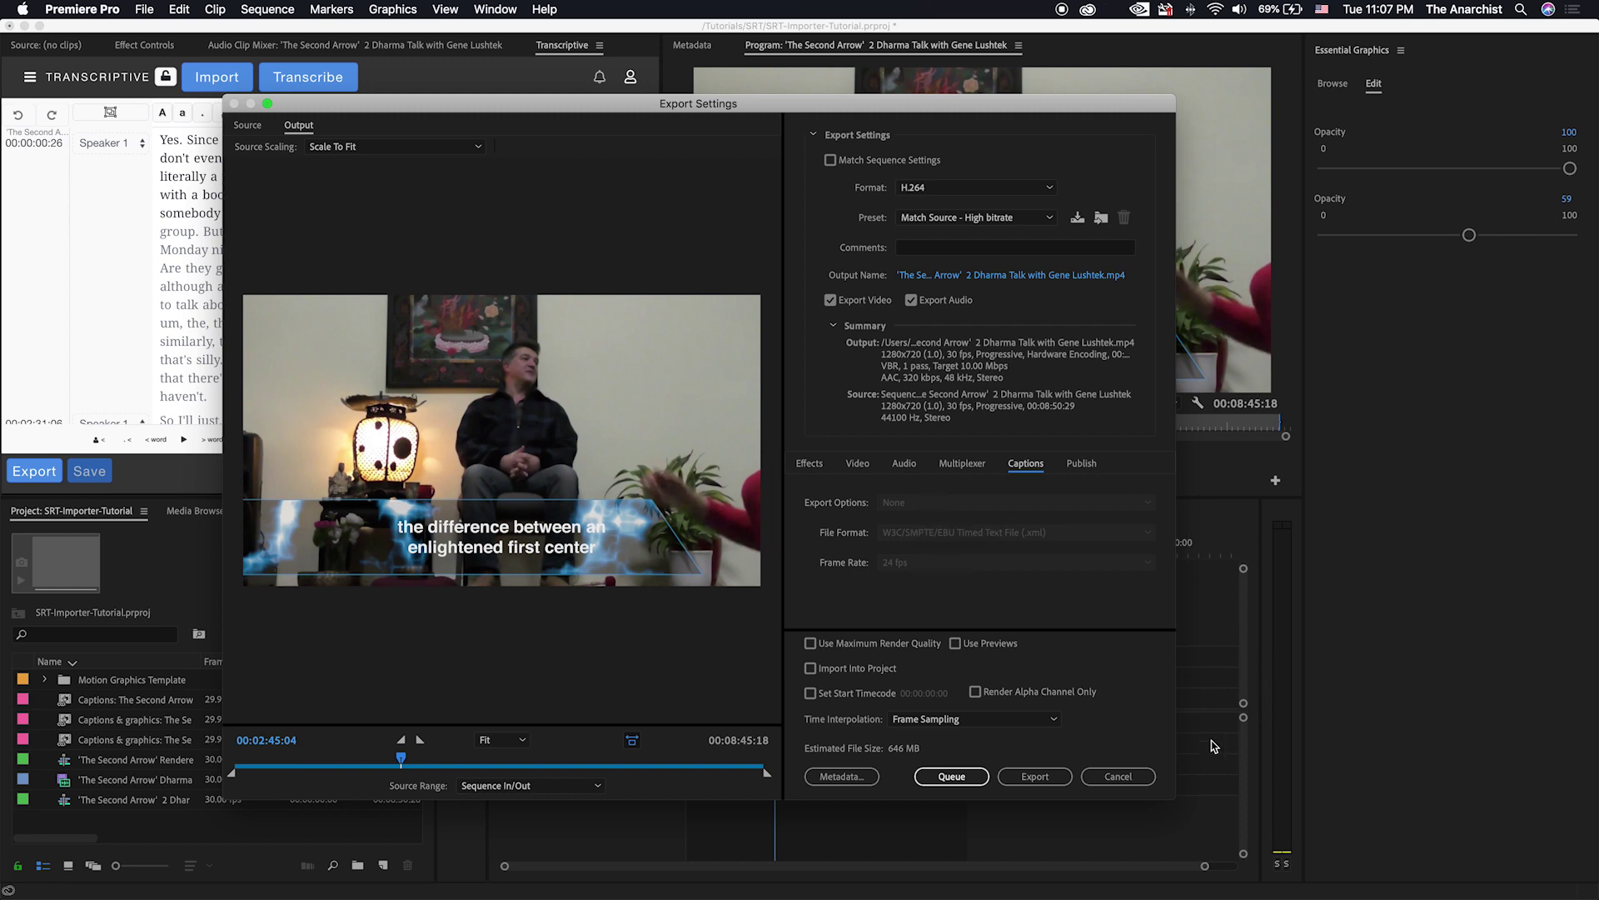
pyautogui.click(1138, 779)
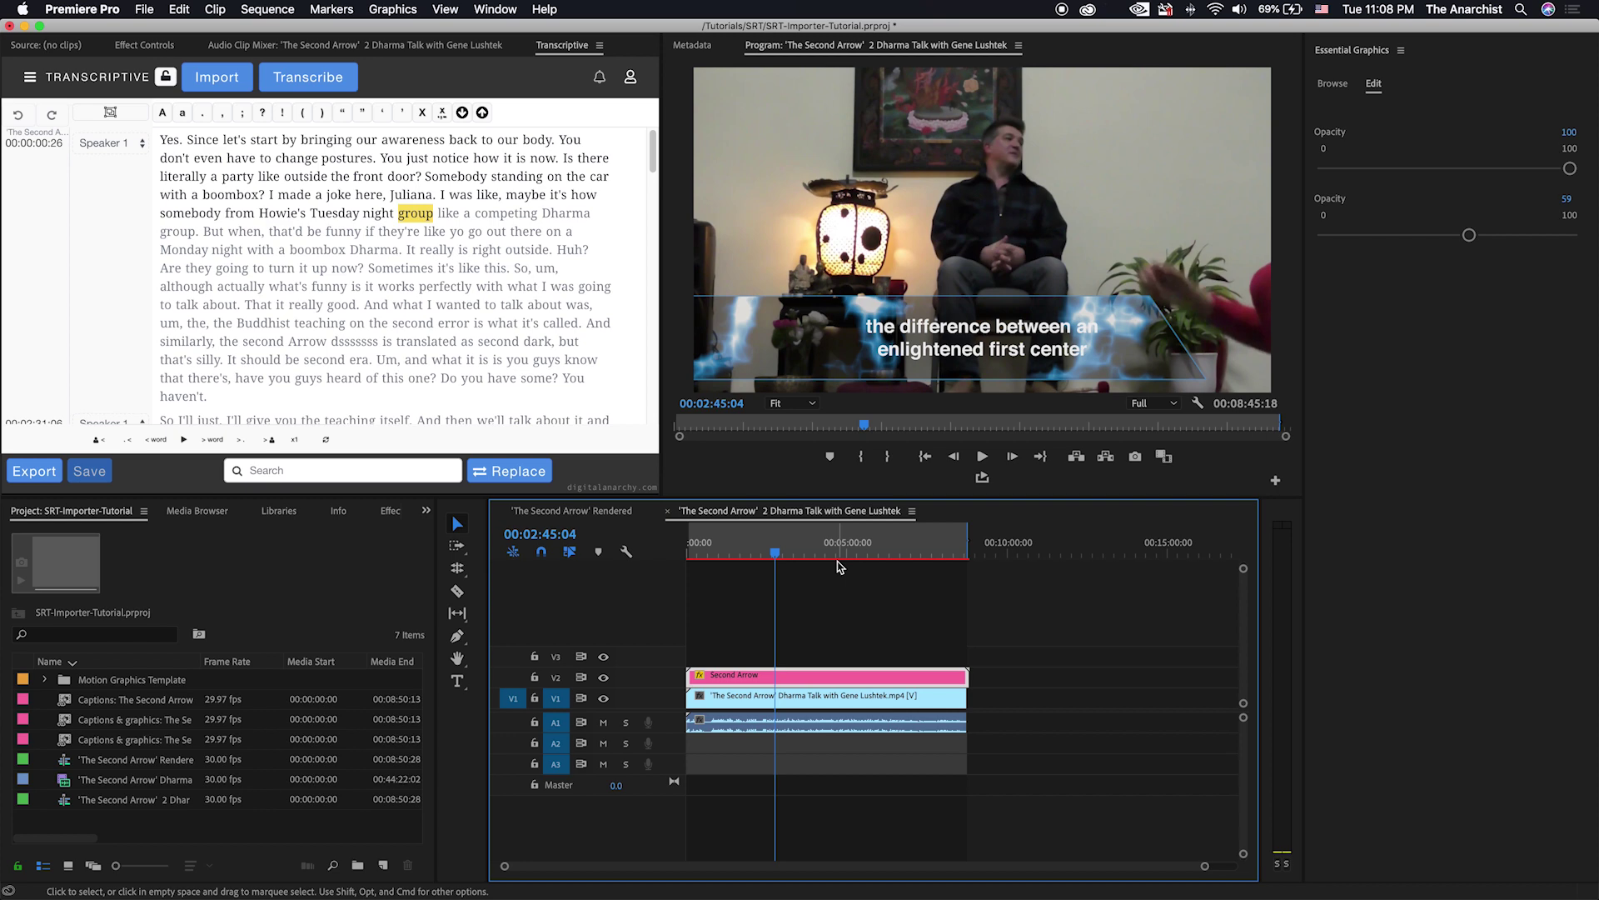
pyautogui.press('super+Tab')
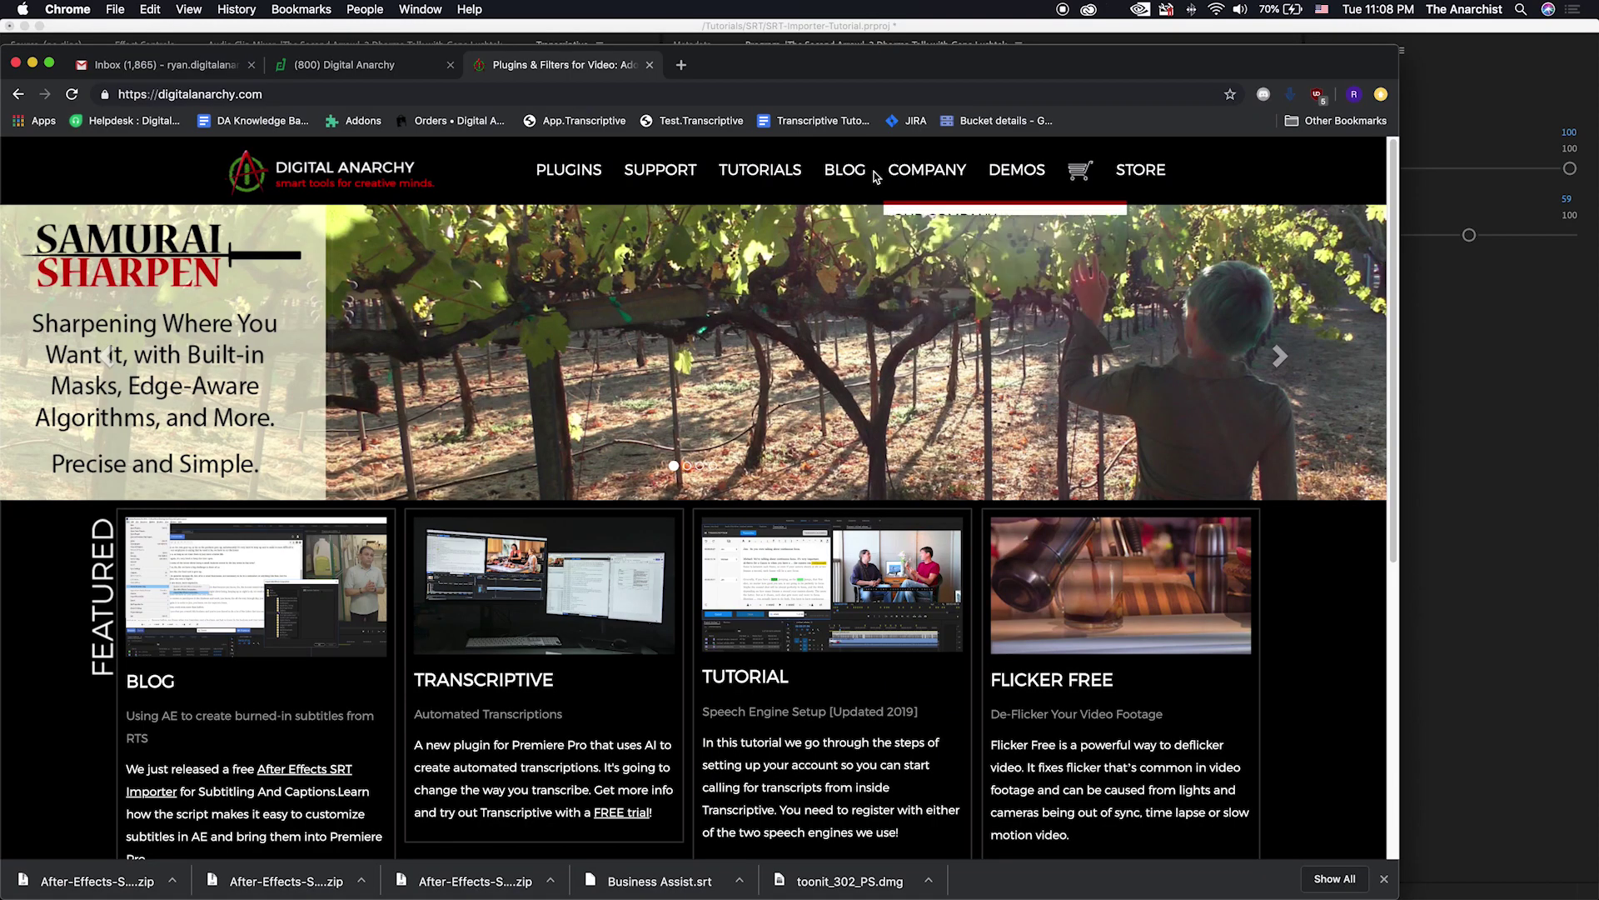
# - In Chrome, go to the After Effects SRT Importer page under Plugins > Free
pyautogui.moveTo(583, 177)
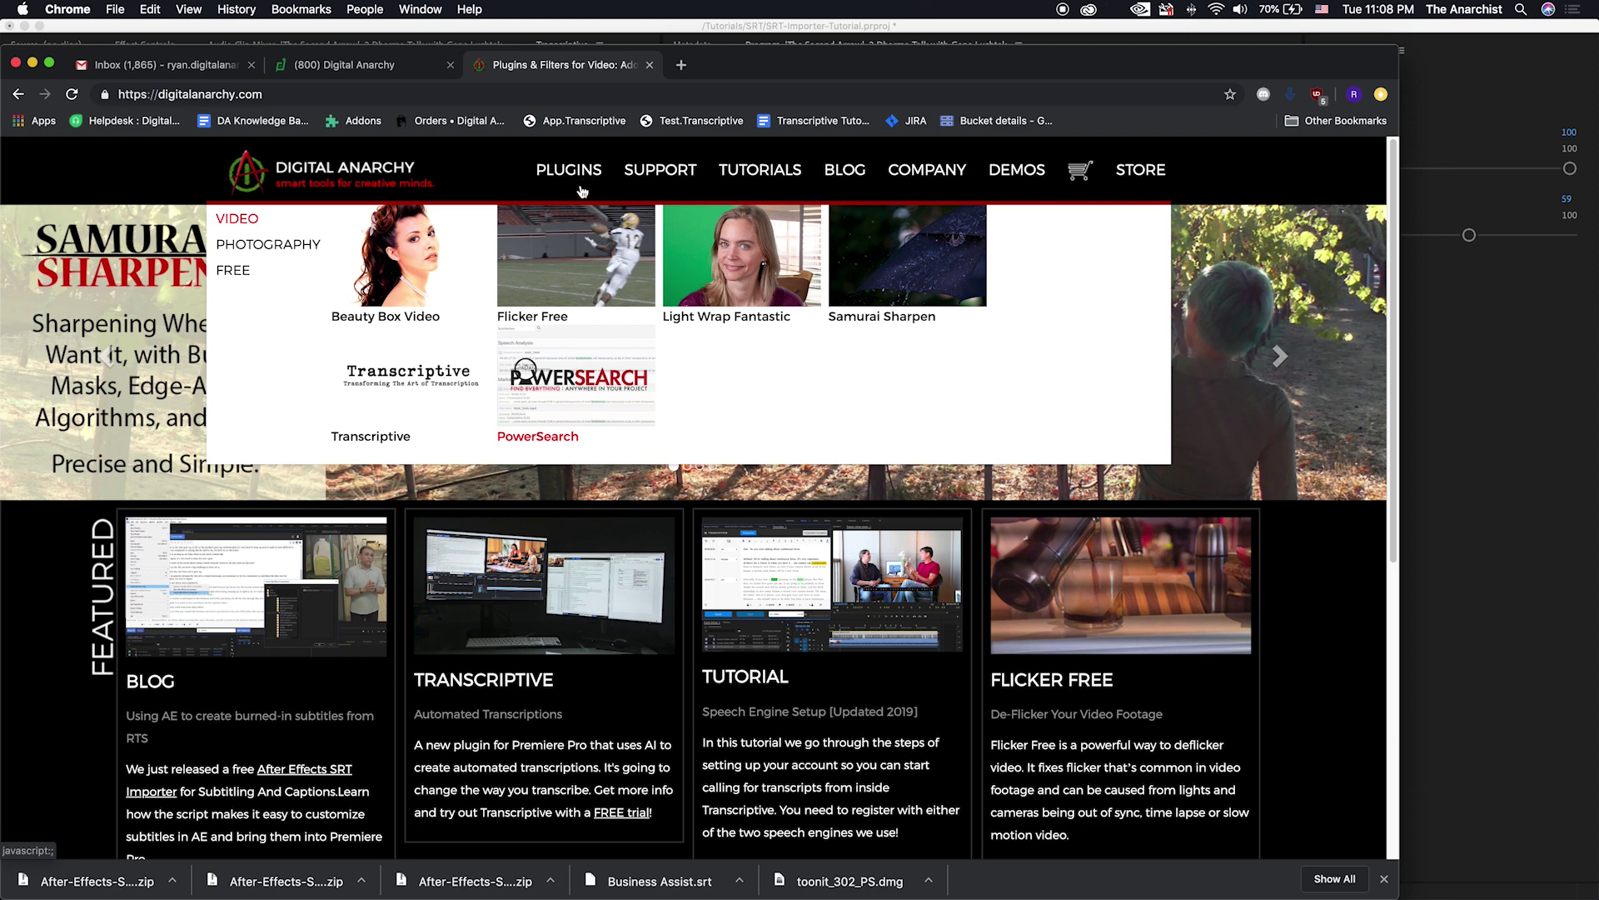
pyautogui.moveTo(238, 280)
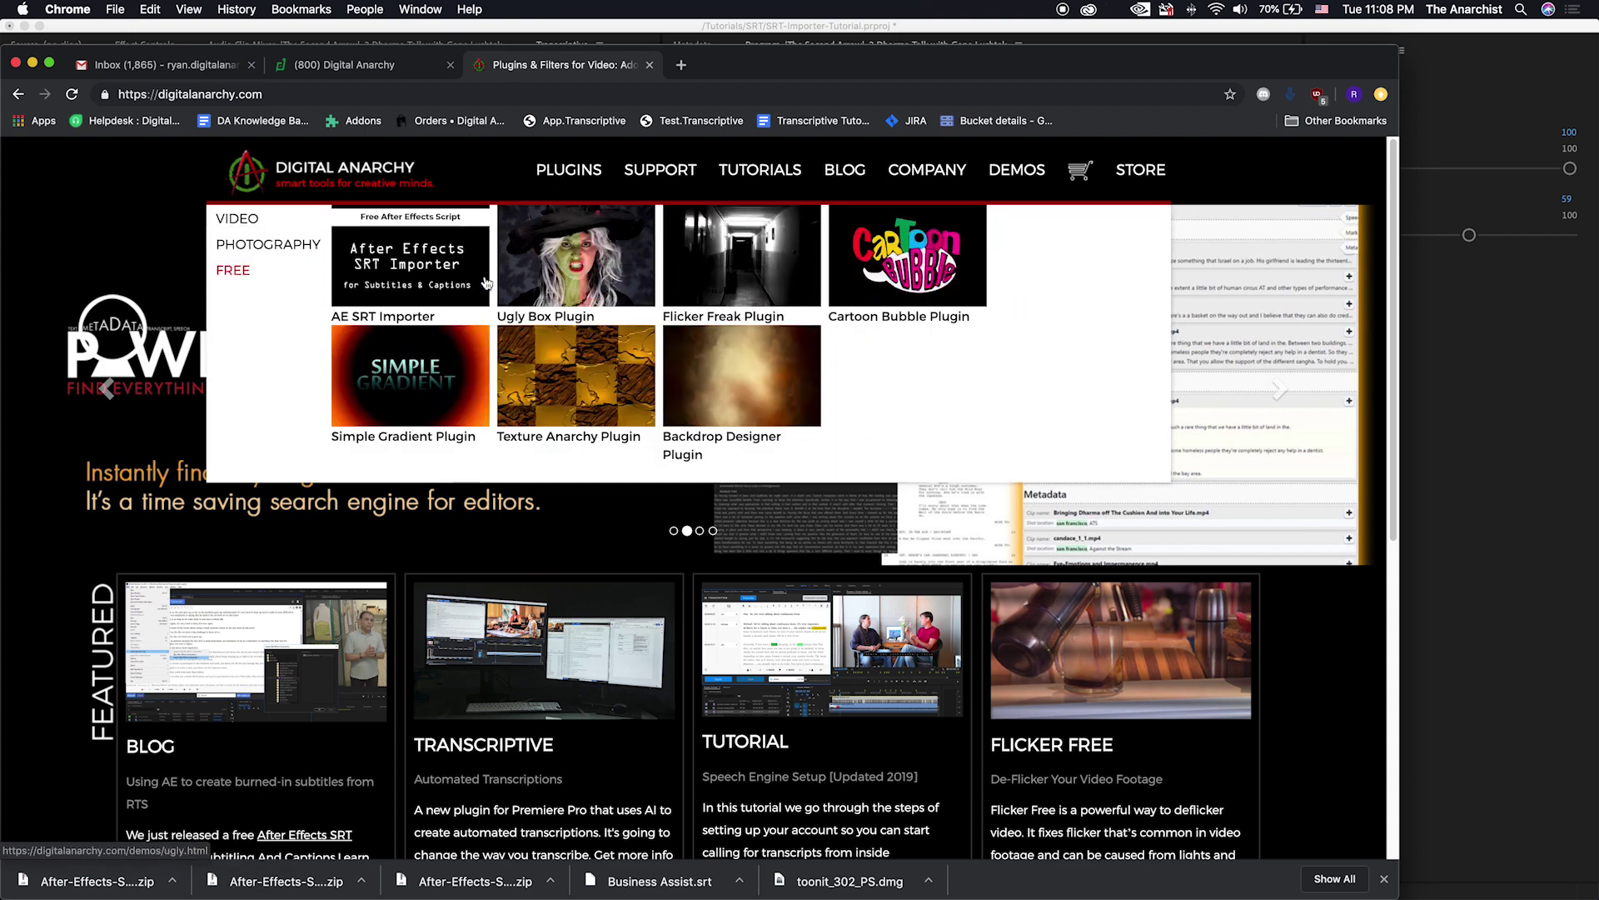
pyautogui.click(243, 225)
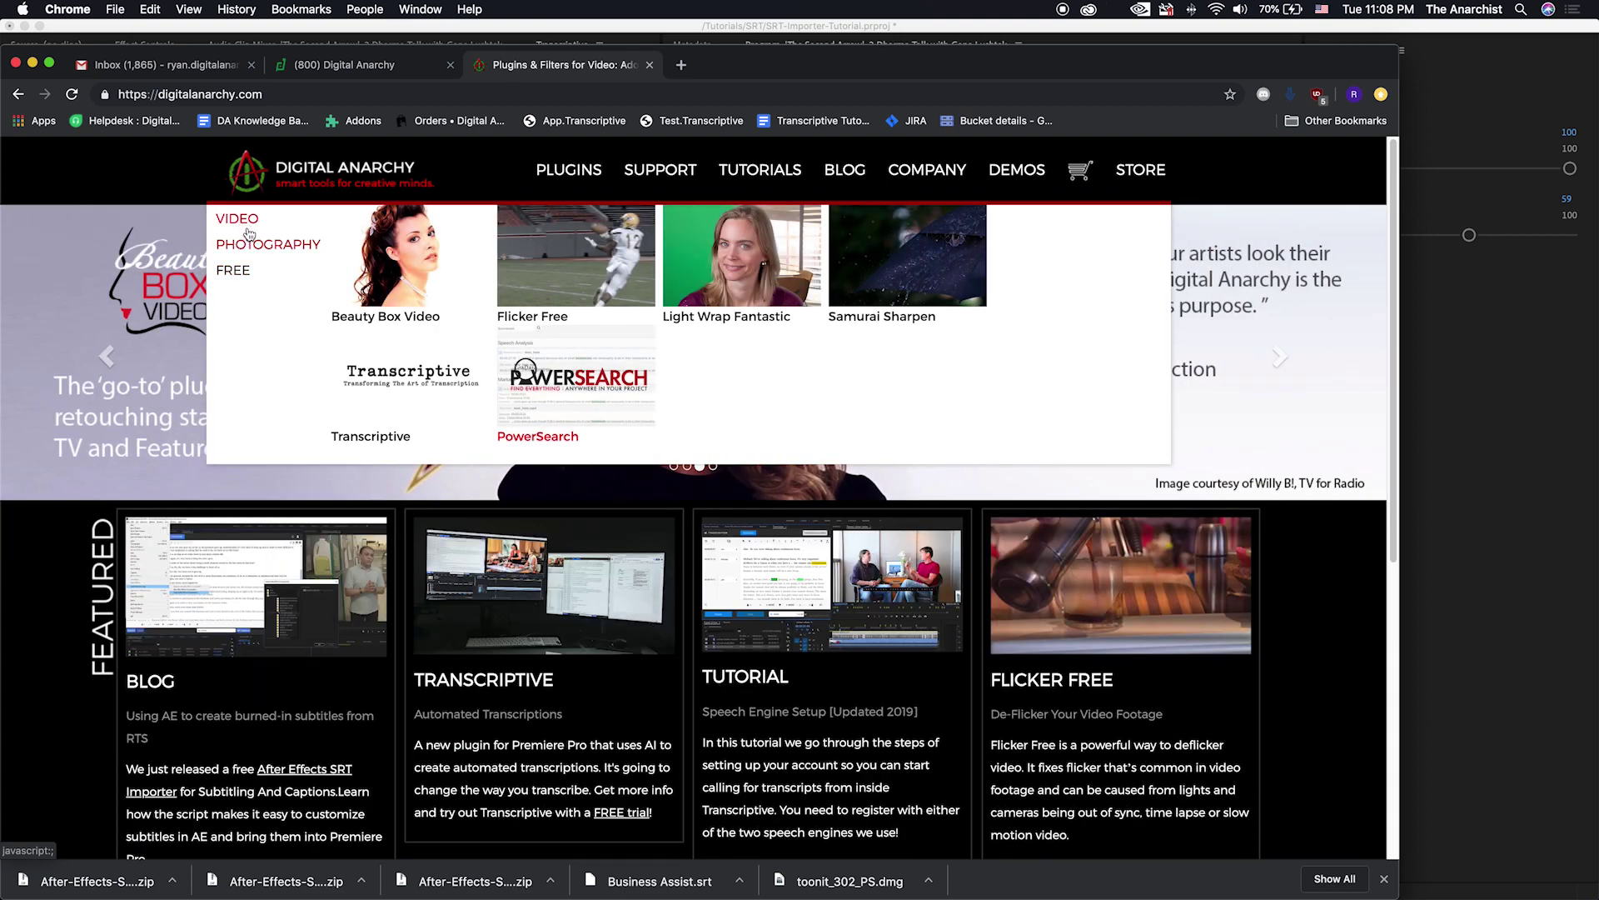
pyautogui.click(248, 272)
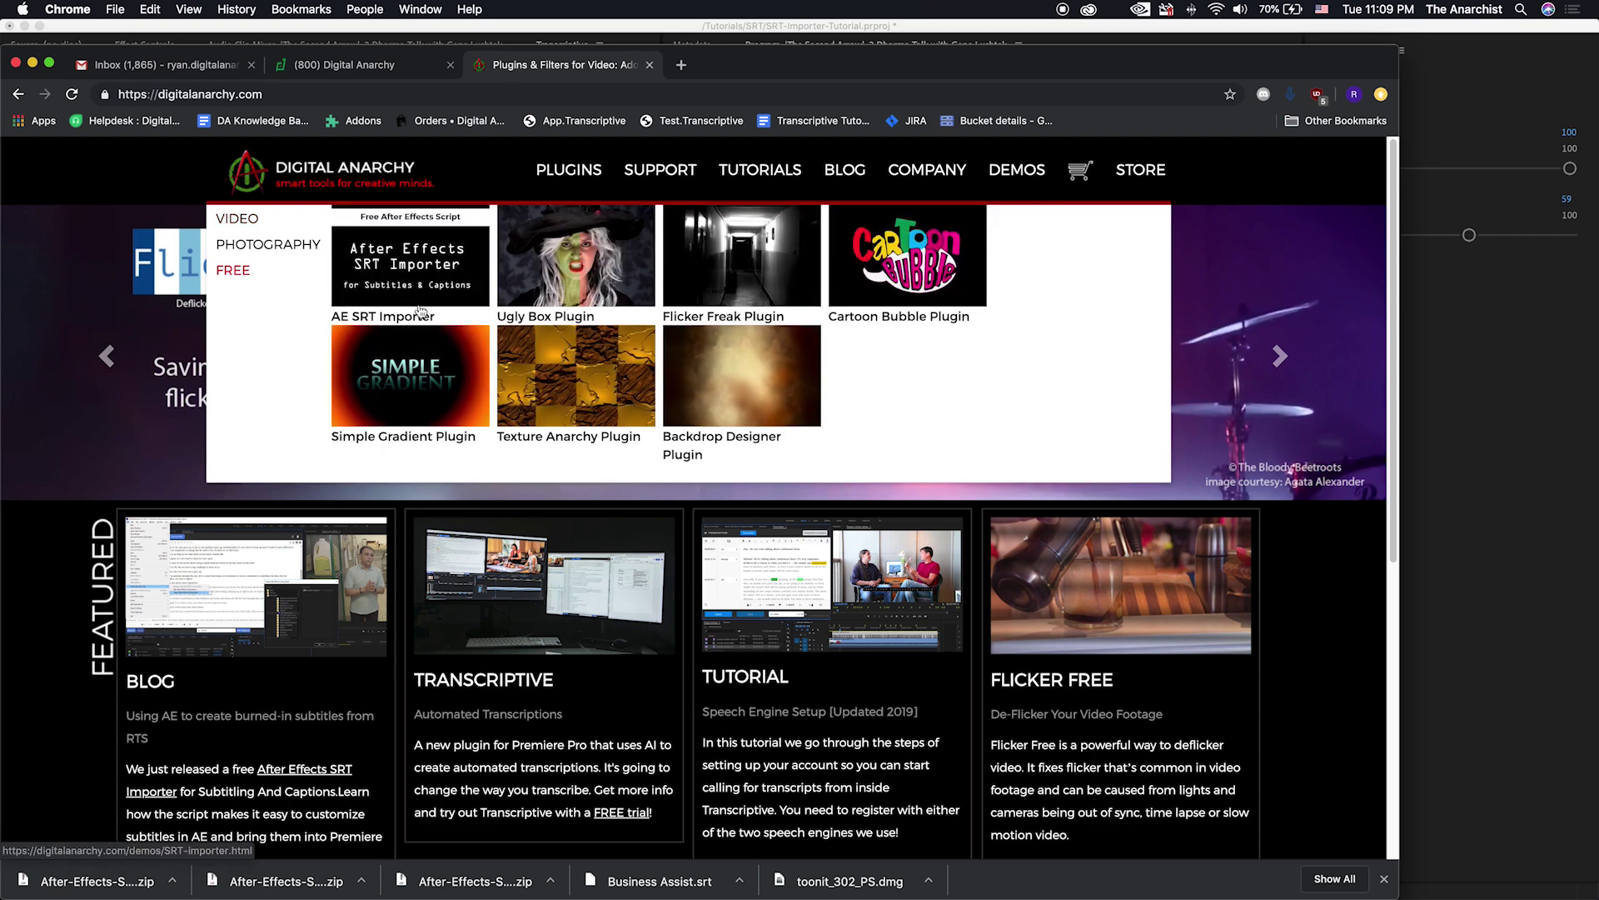
pyautogui.click(416, 261)
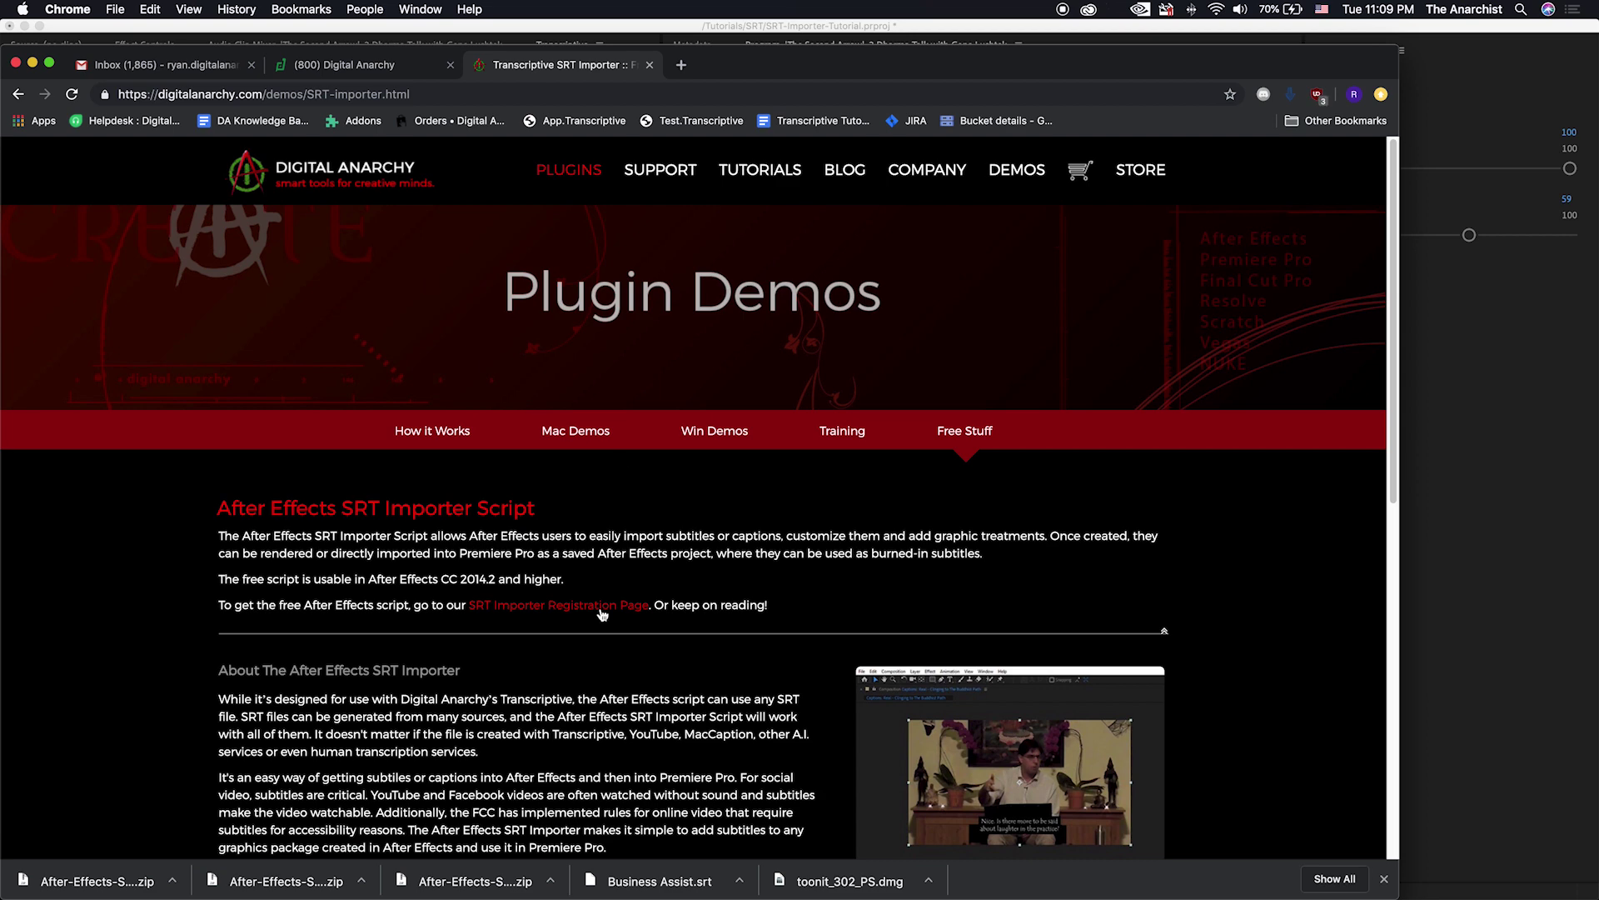
# - View the SRT Importer registration form, then return to the Digital Anarchy homepage
pyautogui.click(602, 605)
pyautogui.moveTo(1393, 275); pyautogui.dragTo(1422, 448)
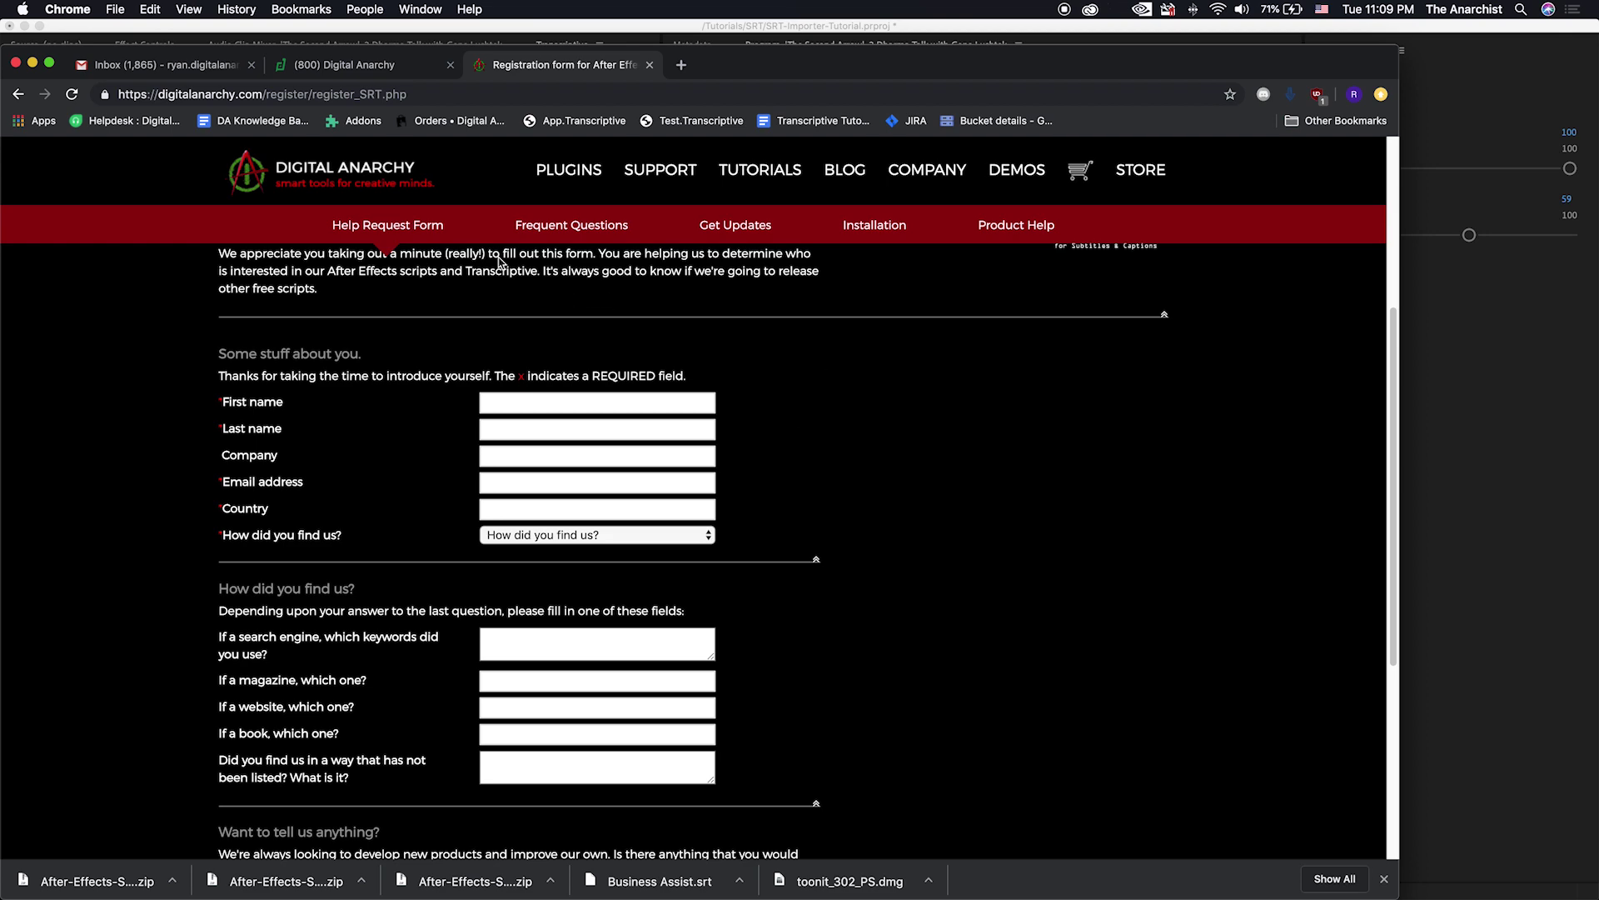
pyautogui.click(363, 179)
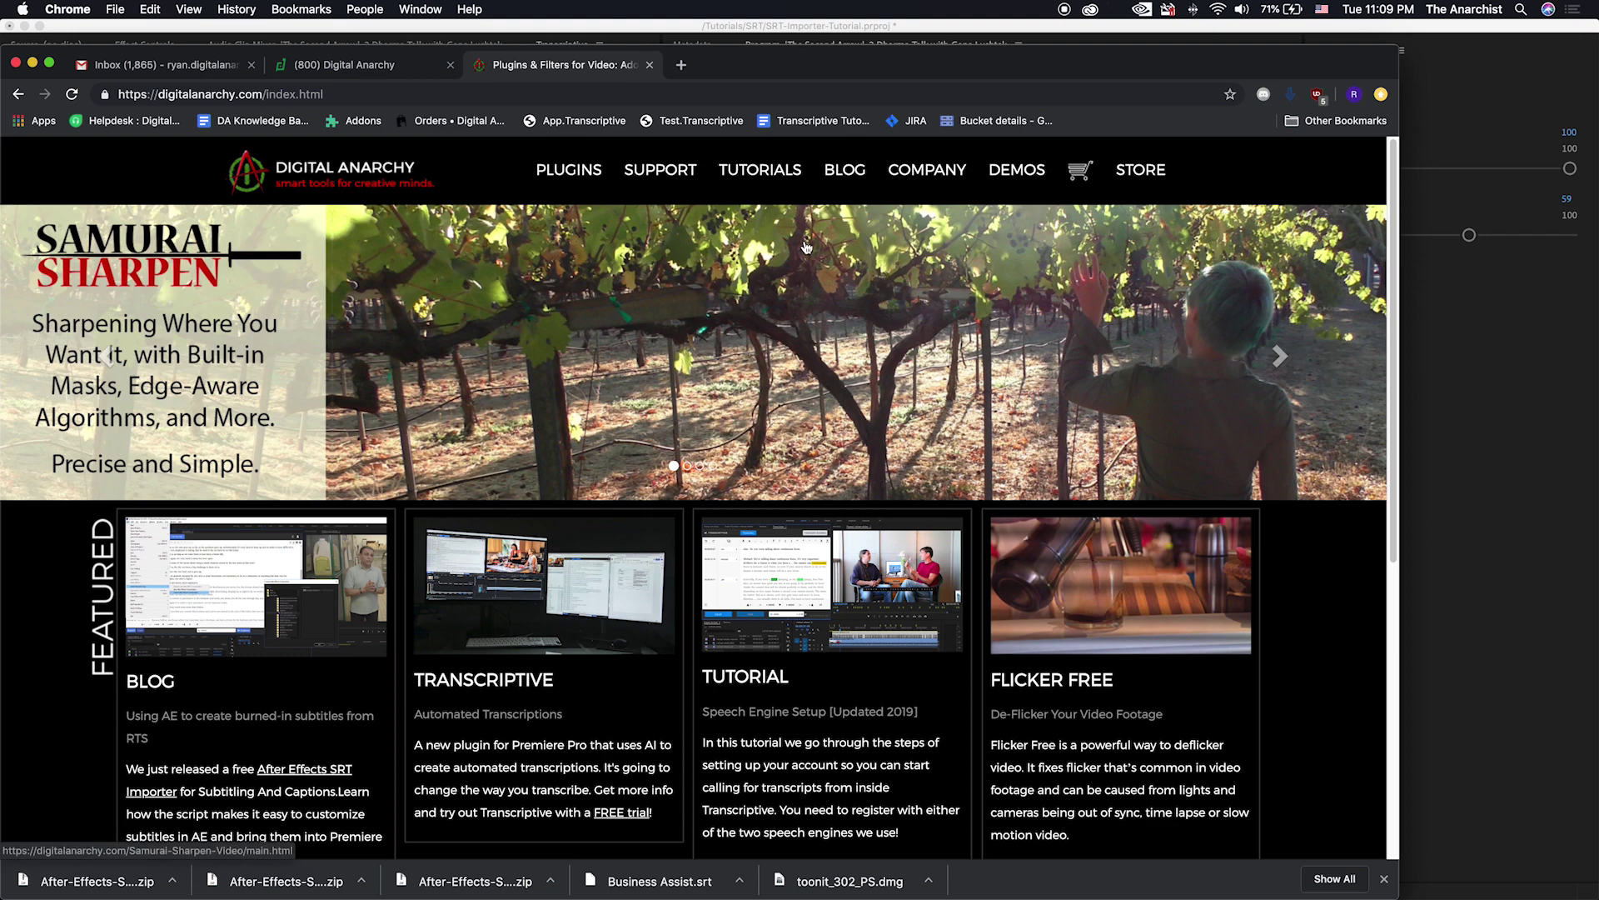
pyautogui.moveTo(793, 170)
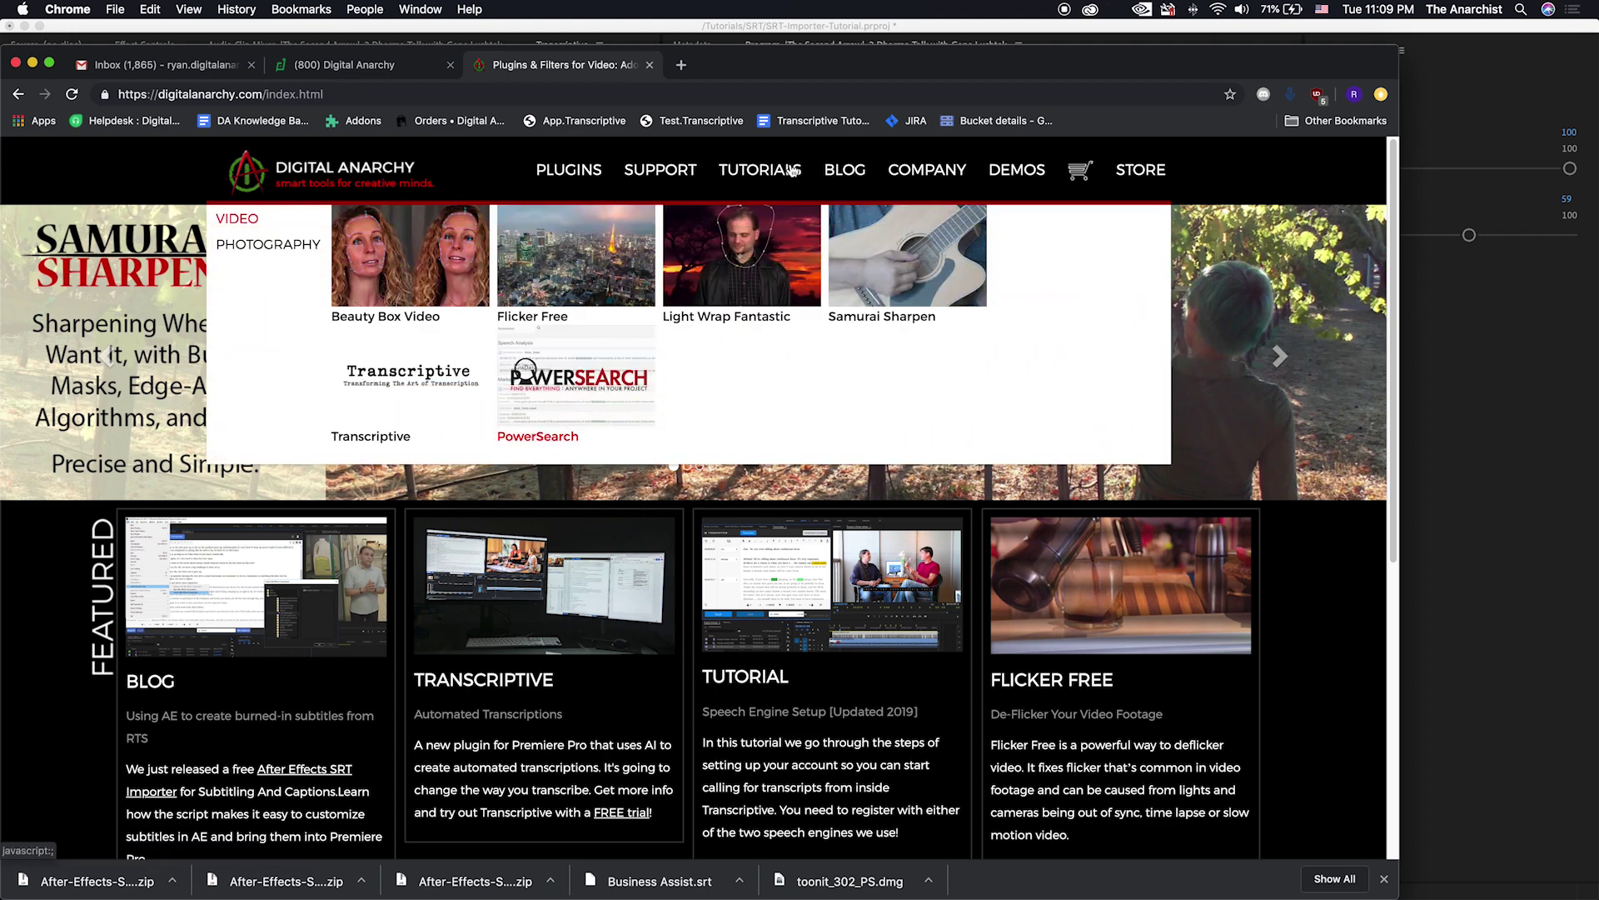